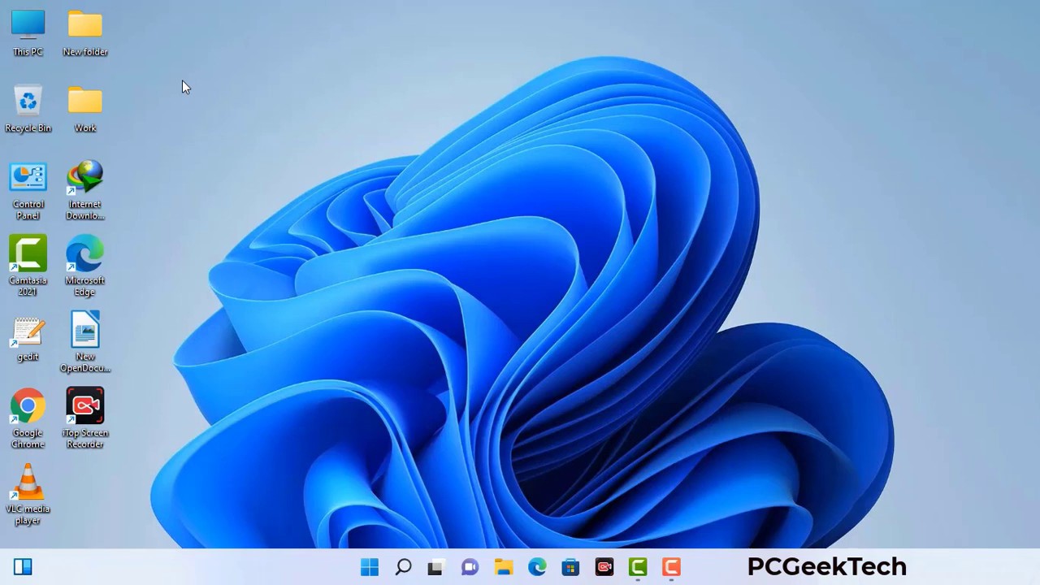
Run msconfig from the Win+R dialog to bring up System Configuration
{"action": "key", "text": "super+r"}
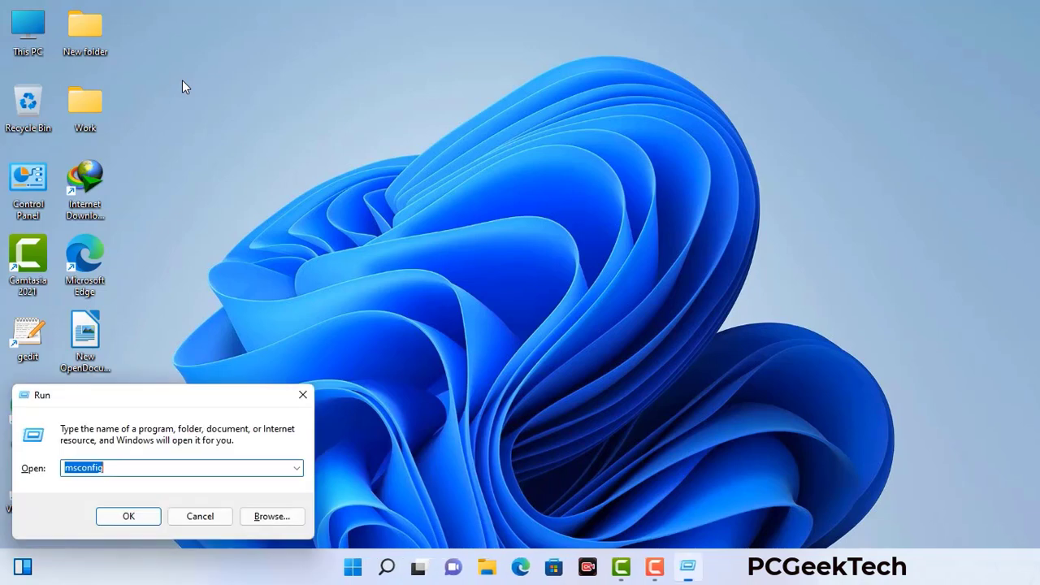
{"action": "left_click_drag", "start_coordinate": [174, 395], "coordinate": [455, 127]}
{"action": "left_click", "coordinate": [414, 204]}
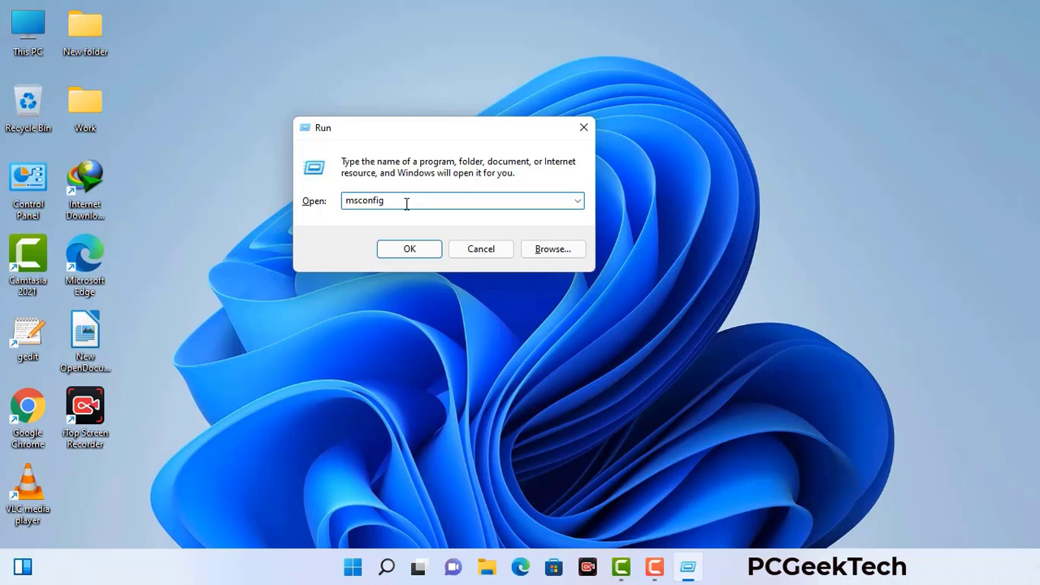
{"action": "left_click", "coordinate": [401, 253]}
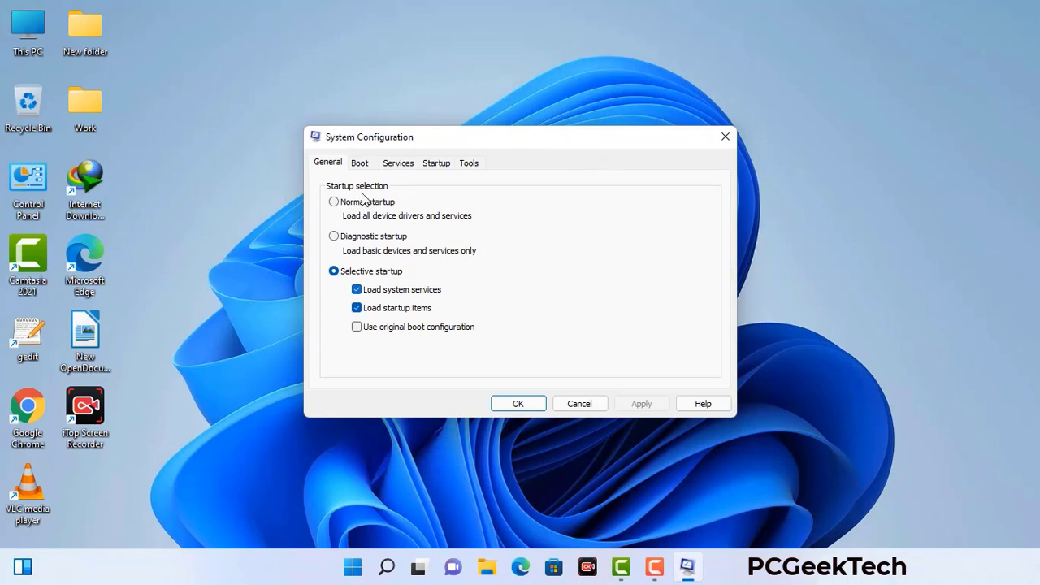
Enable Safe boot with the Network option on the Boot tab and apply it
{"action": "left_click", "coordinate": [361, 165]}
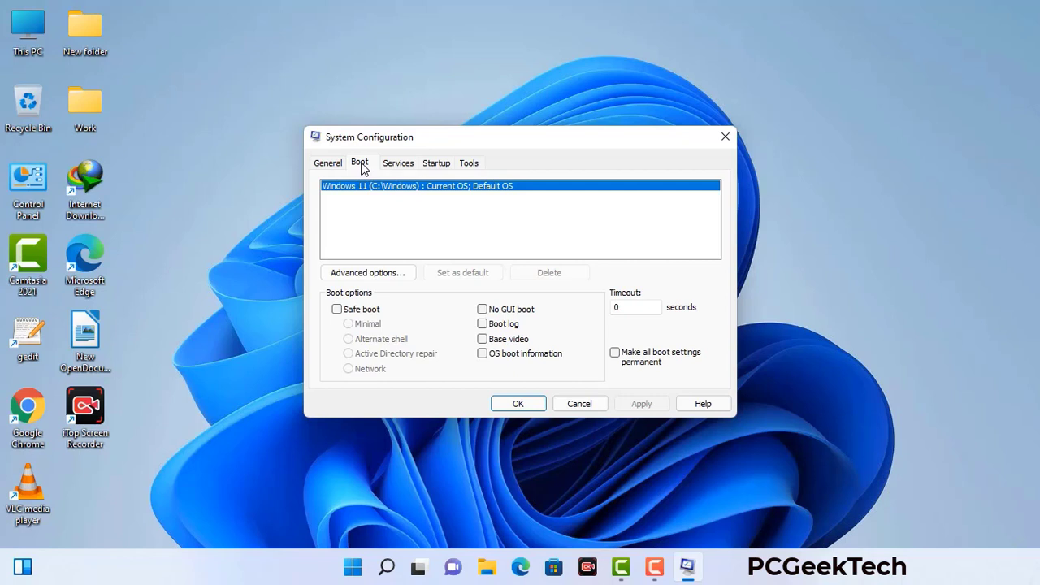
{"action": "left_click", "coordinate": [336, 310]}
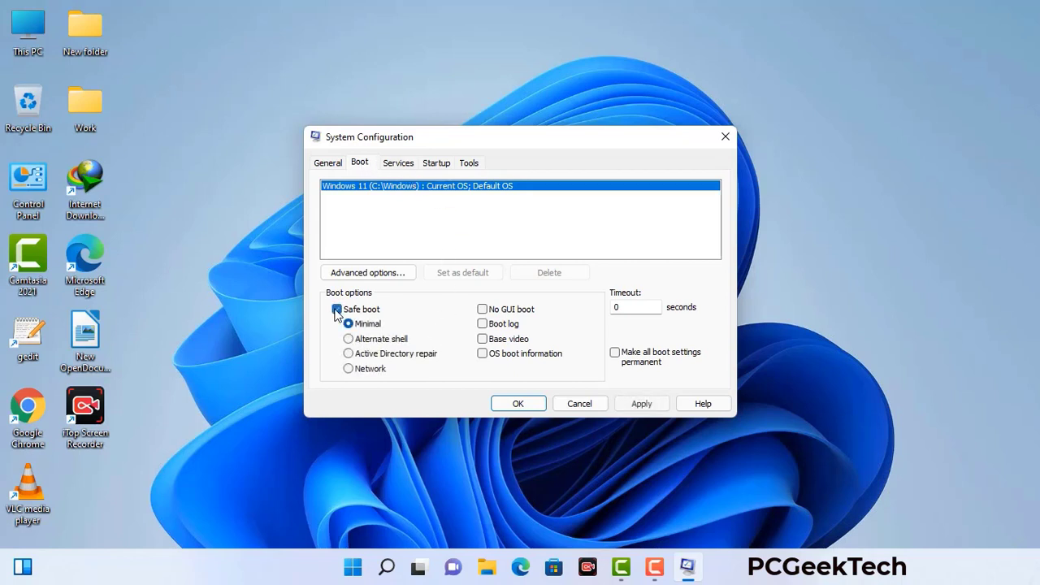
{"action": "left_click", "coordinate": [371, 371]}
{"action": "left_click", "coordinate": [640, 404]}
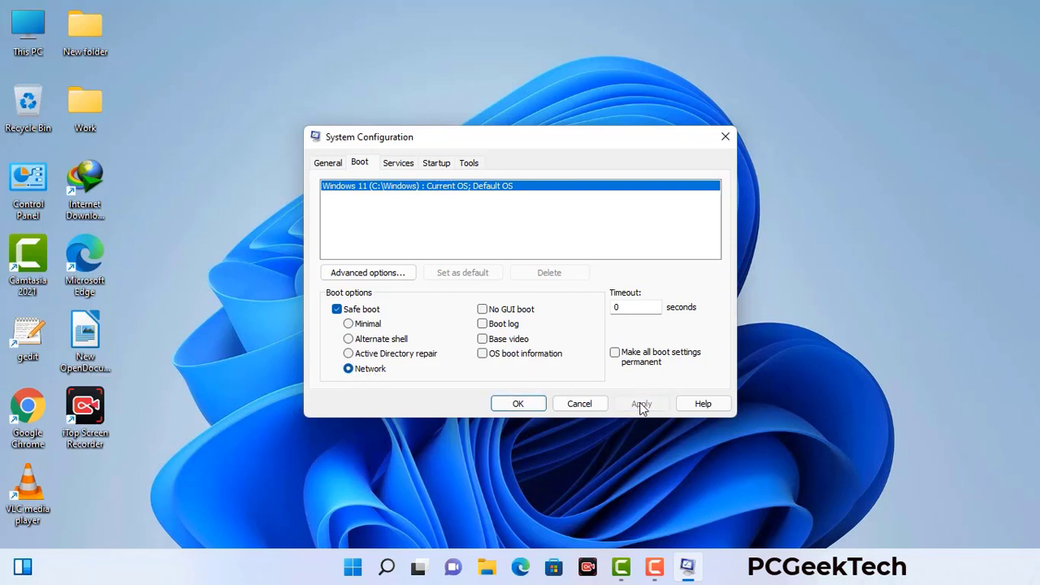
Restart into Safe Mode and enable Show hidden files, folders, and drives in File Explorer Options
{"action": "left_click", "coordinate": [516, 404]}
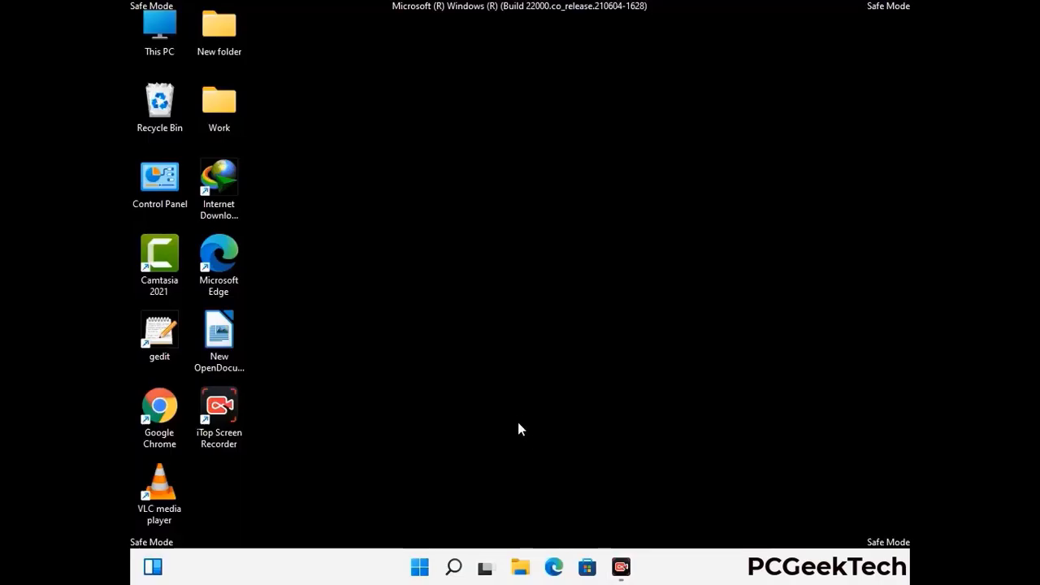
{"action": "double_click", "coordinate": [160, 192]}
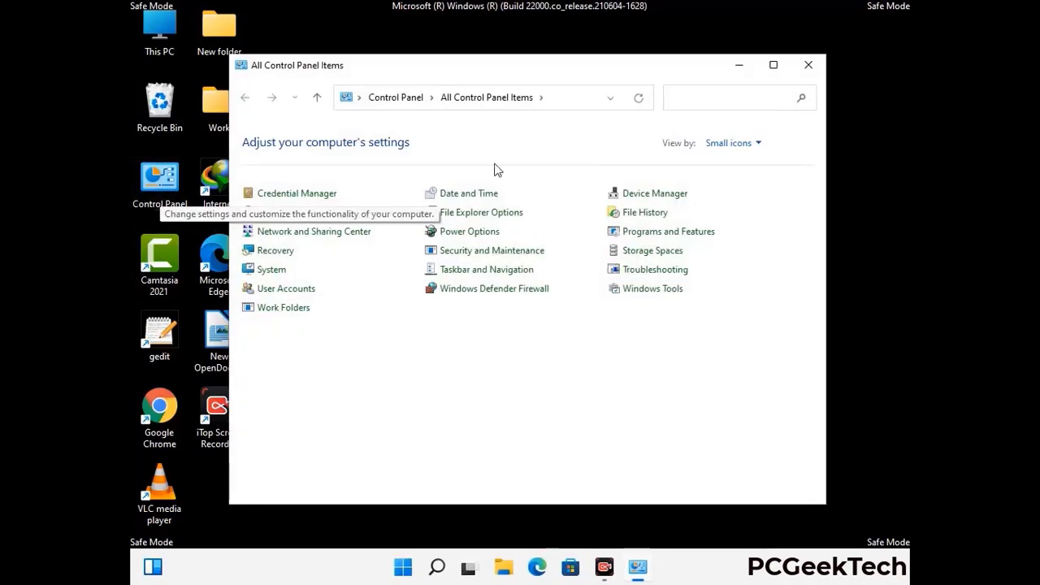
{"action": "left_click", "coordinate": [501, 215]}
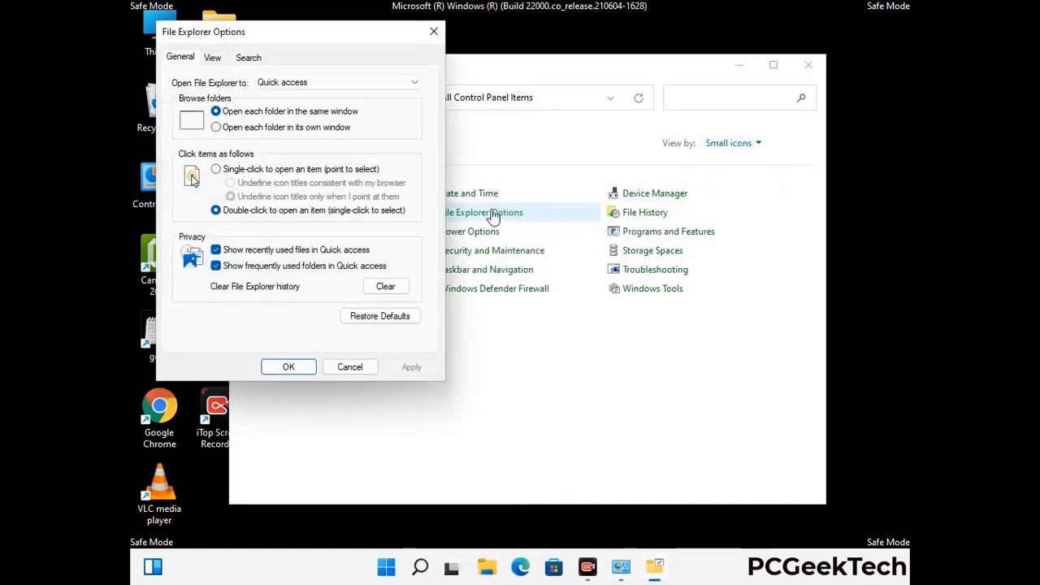
{"action": "left_click", "coordinate": [213, 58]}
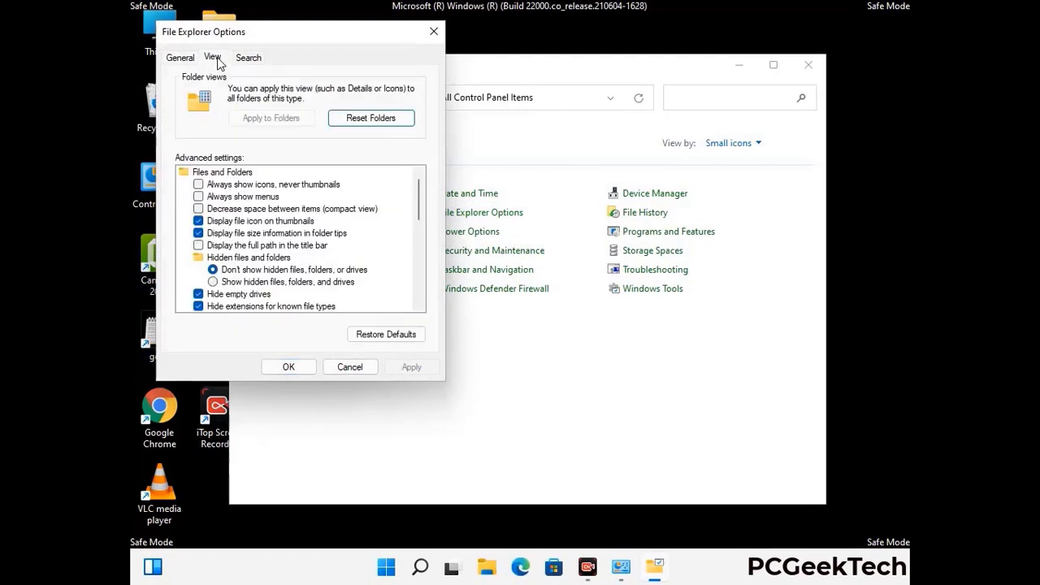
{"action": "left_click", "coordinate": [214, 283]}
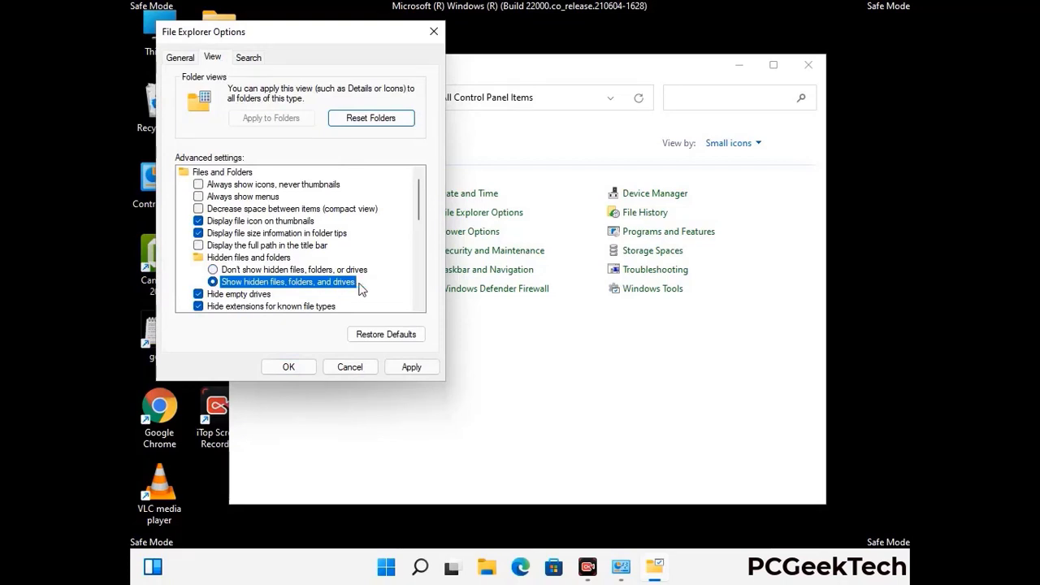
{"action": "left_click", "coordinate": [409, 367]}
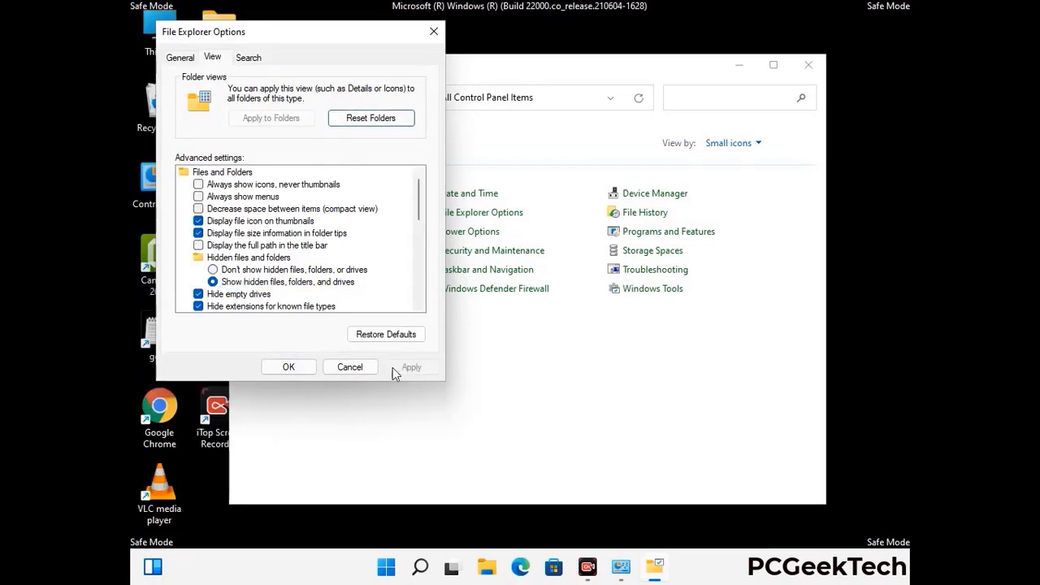
{"action": "left_click", "coordinate": [274, 368]}
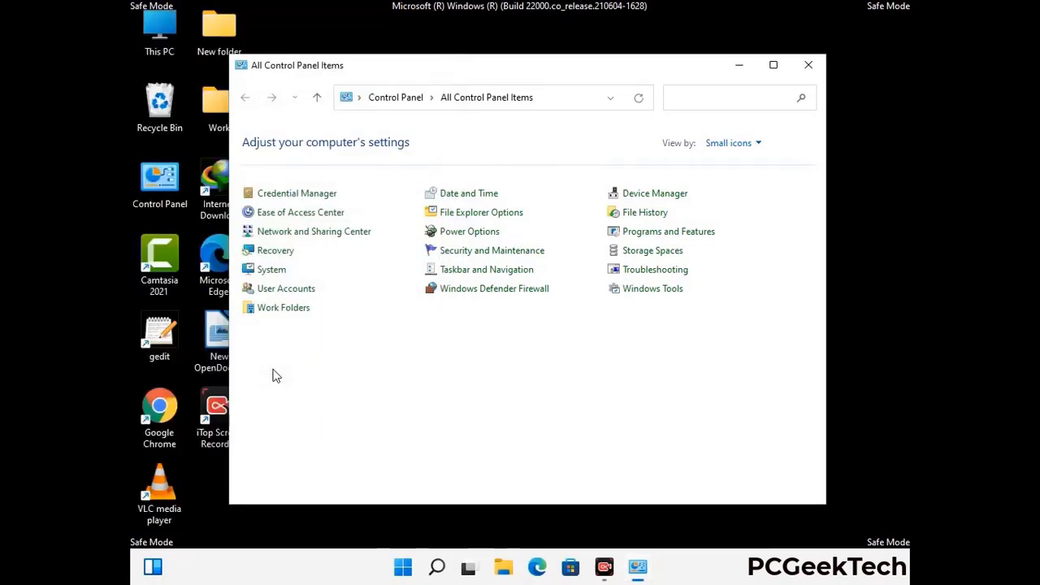
Close Control Panel and browse File Explorer to C:\Windows\System32\drivers\etc
{"action": "left_click", "coordinate": [808, 66]}
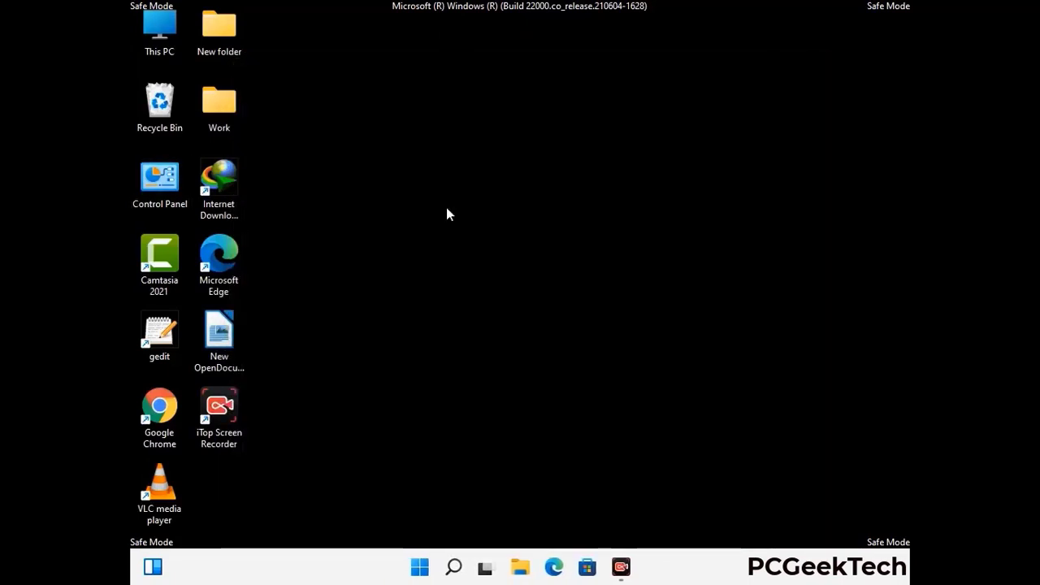
{"action": "double_click", "coordinate": [155, 50]}
{"action": "double_click", "coordinate": [455, 356]}
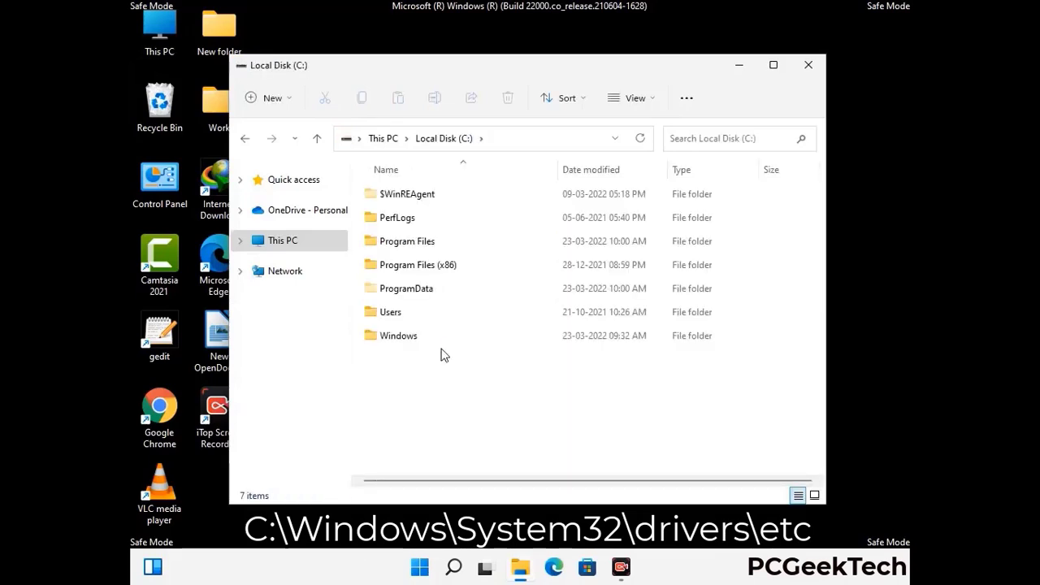
{"action": "double_click", "coordinate": [390, 339]}
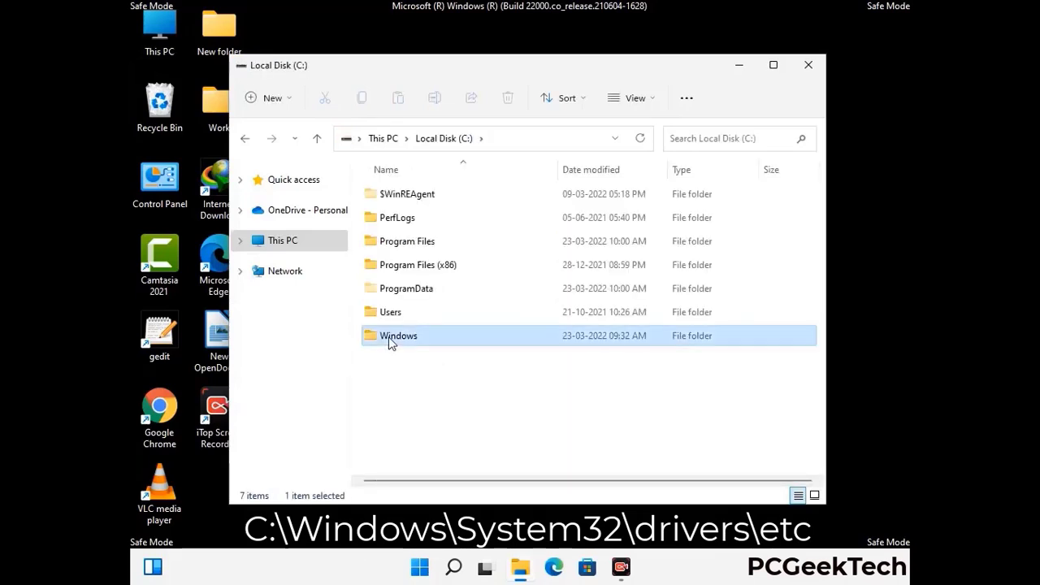
{"action": "scroll", "coordinate": [519, 345], "scroll_direction": "down", "scroll_amount": 5}
{"action": "scroll", "coordinate": [514, 351], "scroll_direction": "down", "scroll_amount": 12}
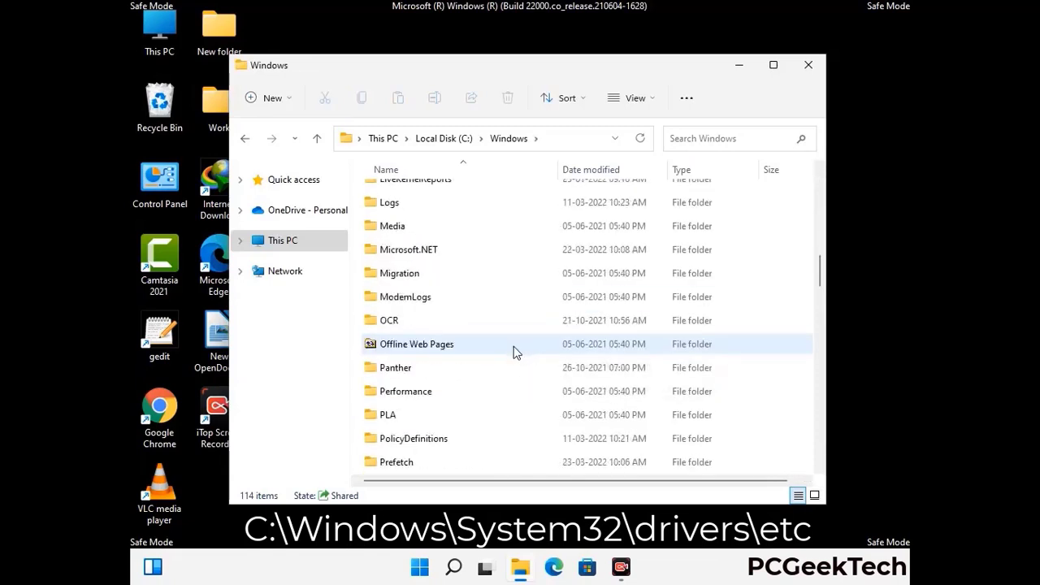
{"action": "scroll", "coordinate": [489, 347], "scroll_direction": "down", "scroll_amount": 2}
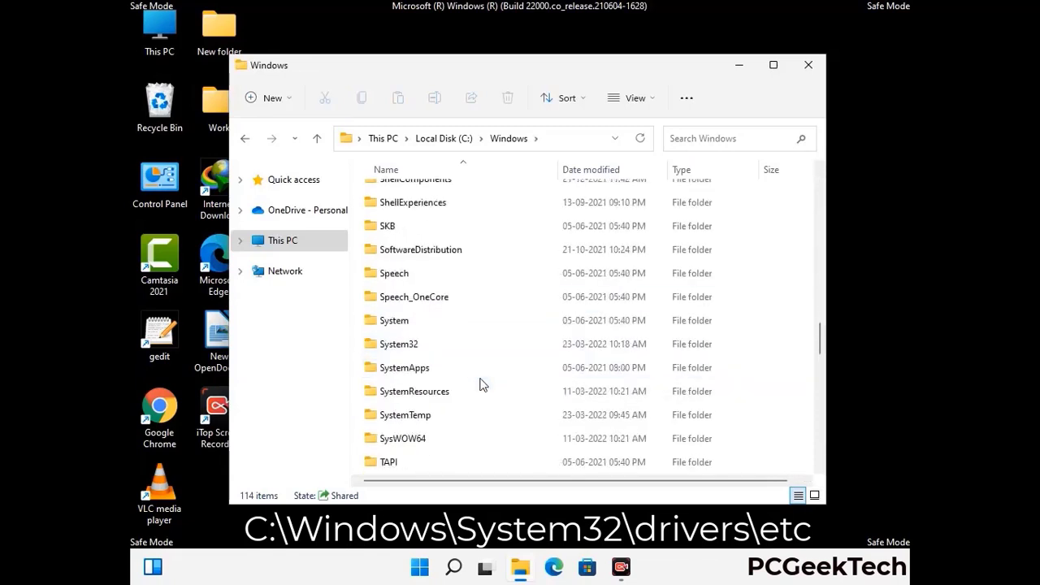
{"action": "double_click", "coordinate": [394, 345]}
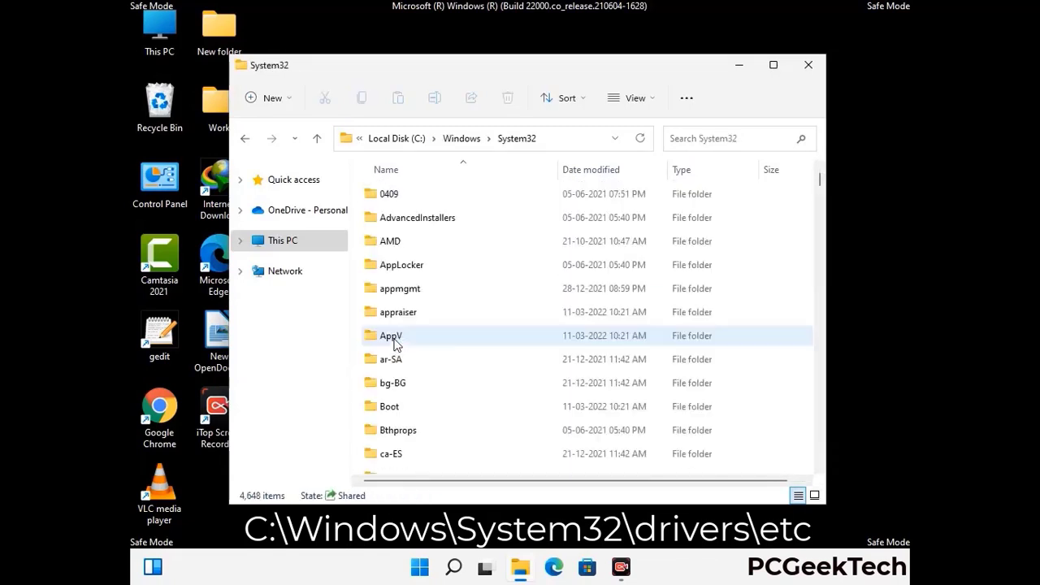
{"action": "scroll", "coordinate": [448, 350], "scroll_direction": "down", "scroll_amount": 4}
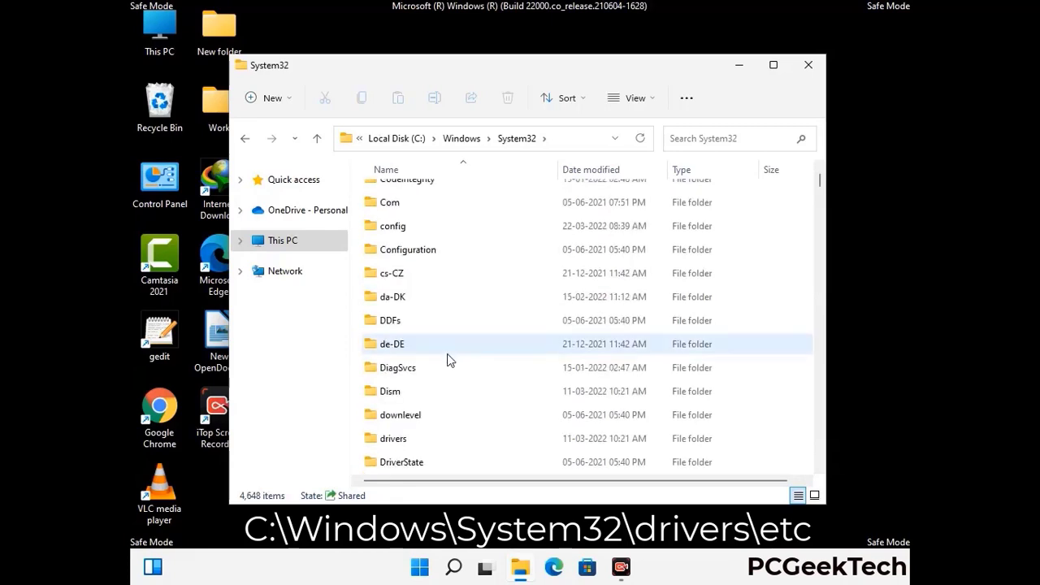
{"action": "double_click", "coordinate": [401, 445]}
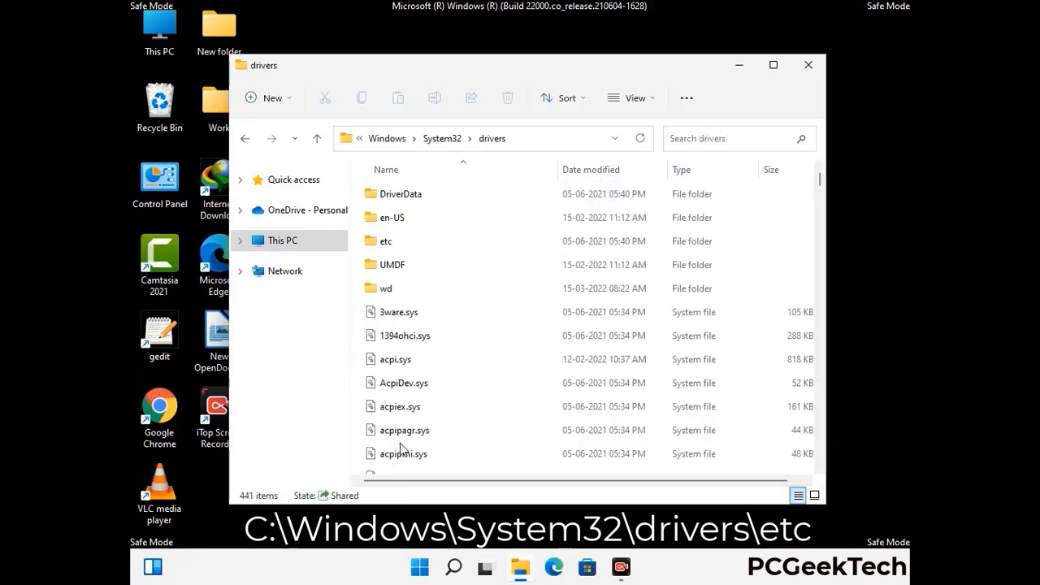
{"action": "double_click", "coordinate": [387, 241]}
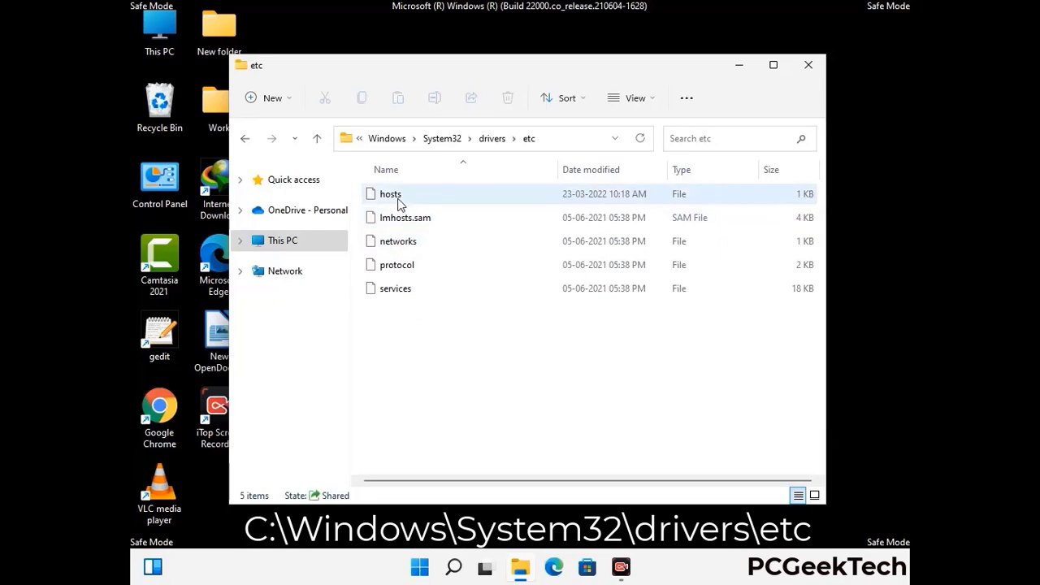
Open the hosts file with Notepad
{"action": "left_click", "coordinate": [399, 203]}
{"action": "double_click", "coordinate": [399, 203]}
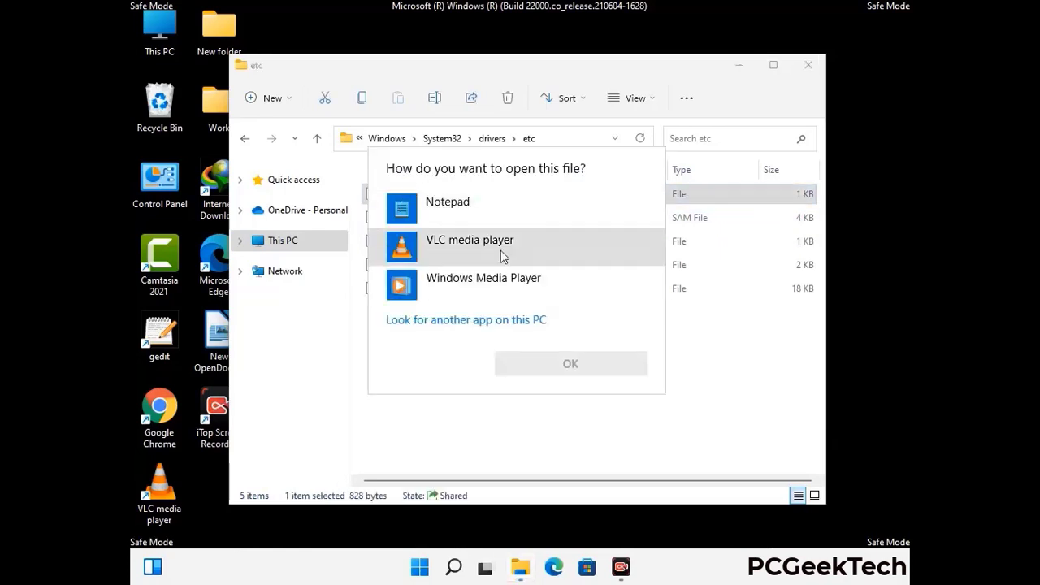
{"action": "left_click", "coordinate": [461, 207]}
{"action": "left_click", "coordinate": [570, 364]}
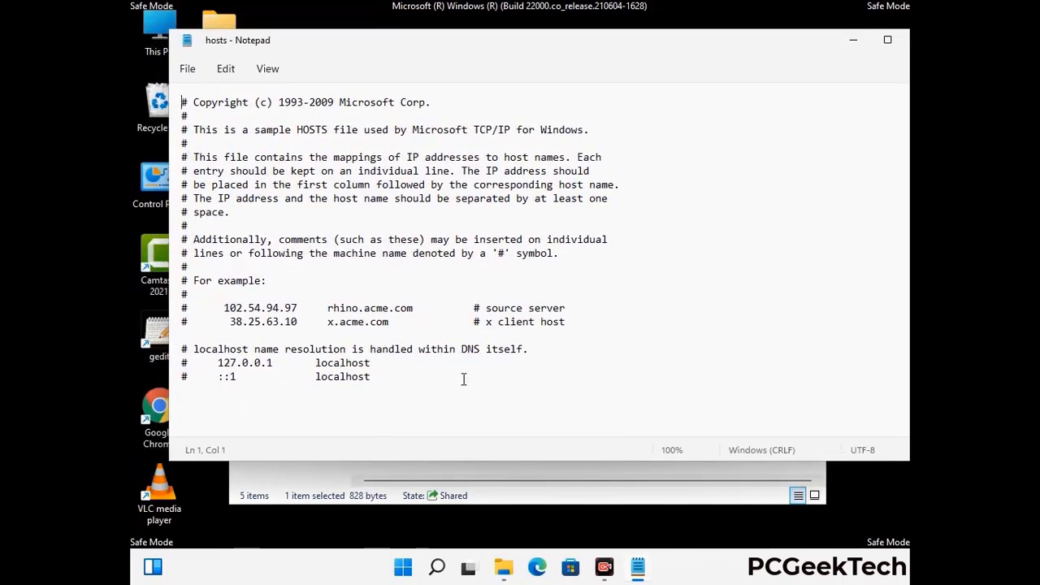
Add an empty line after the localhost entries and save the hosts file
{"action": "left_click", "coordinate": [387, 377]}
{"action": "key", "text": "Return"}
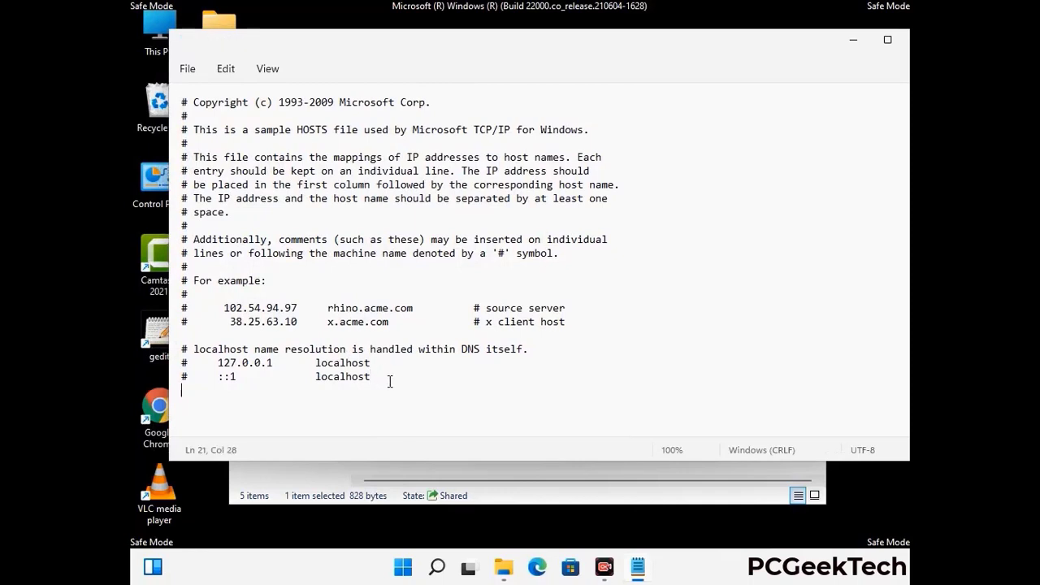
{"action": "scroll", "coordinate": [387, 377], "scroll_direction": "down", "scroll_amount": 1}
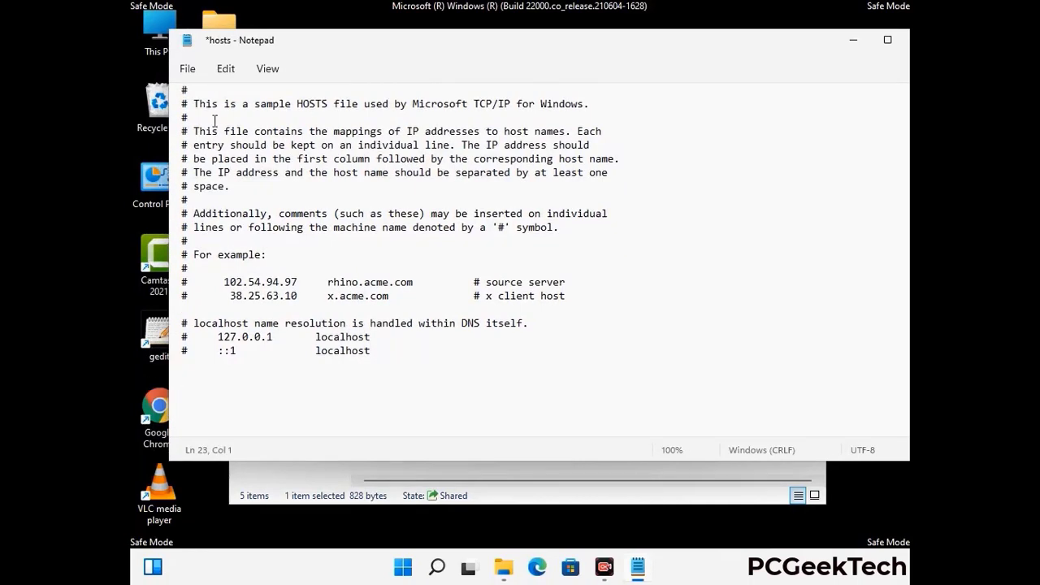
{"action": "left_click", "coordinate": [188, 70]}
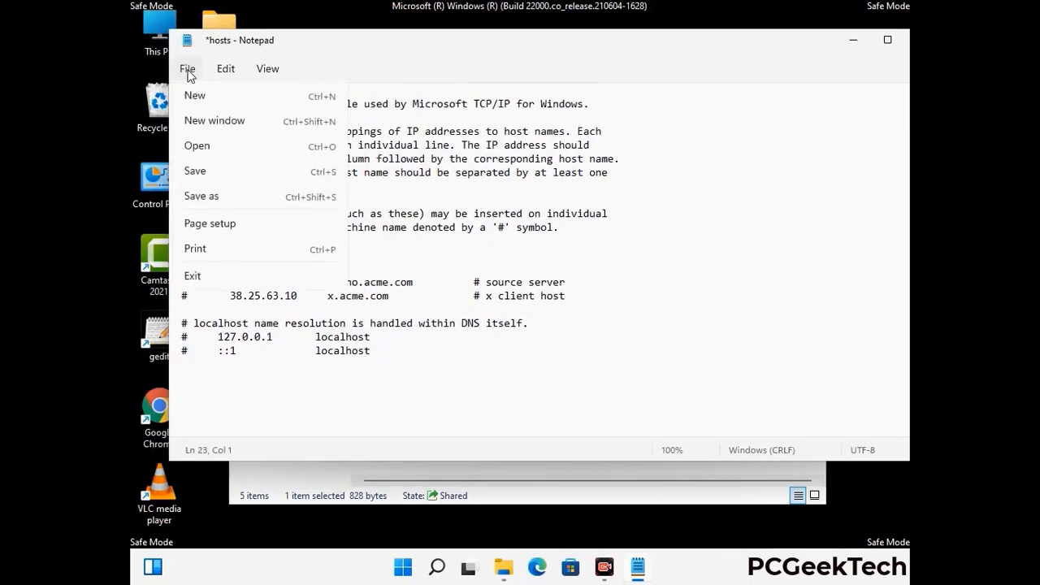
{"action": "left_click", "coordinate": [195, 172]}
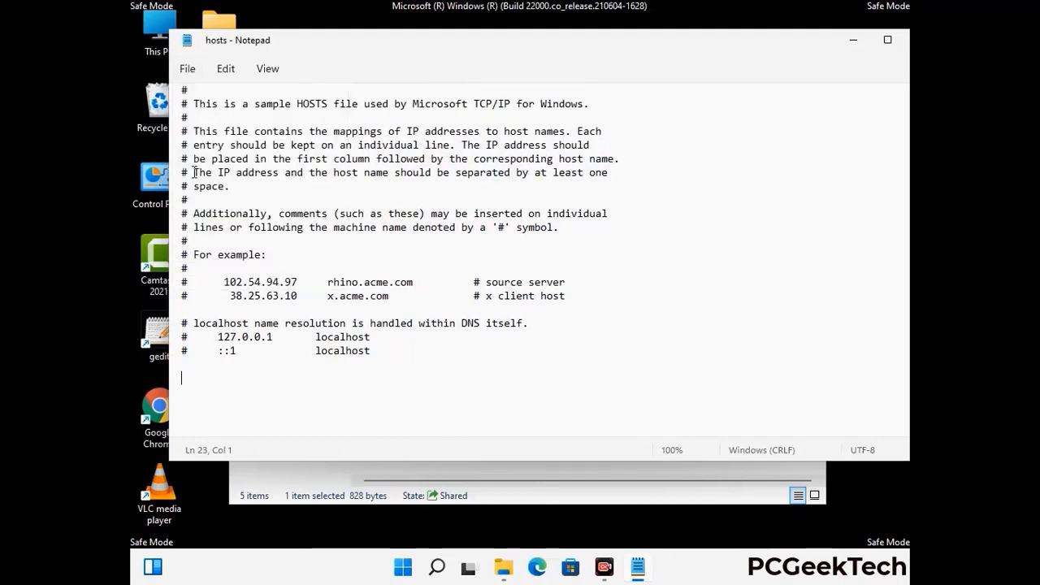
Close Notepad and the etc folder window
{"action": "left_click_drag", "start_coordinate": [781, 45], "coordinate": [663, 45]}
{"action": "left_click", "coordinate": [803, 45]}
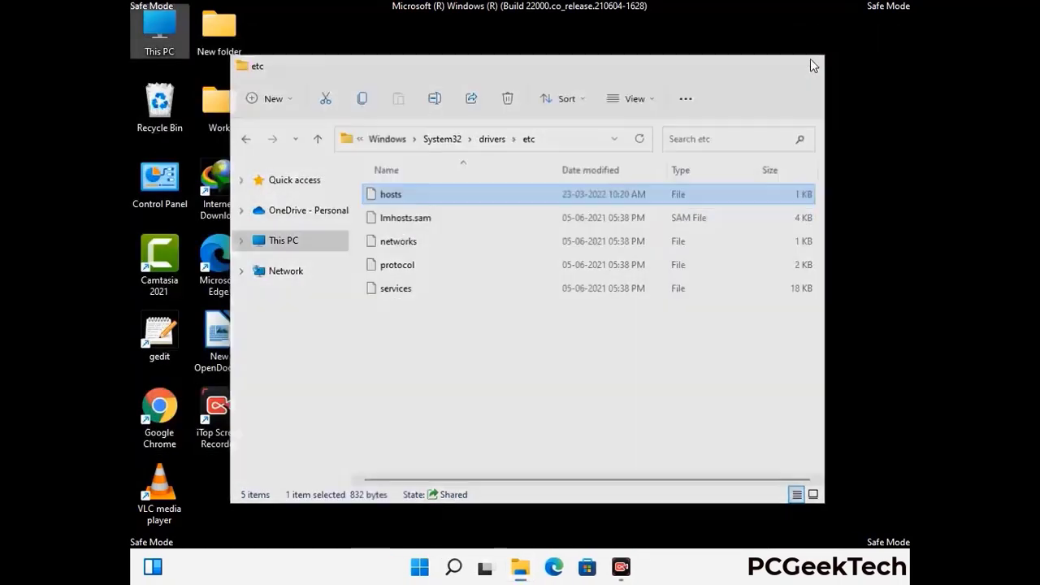
{"action": "left_click", "coordinate": [806, 60]}
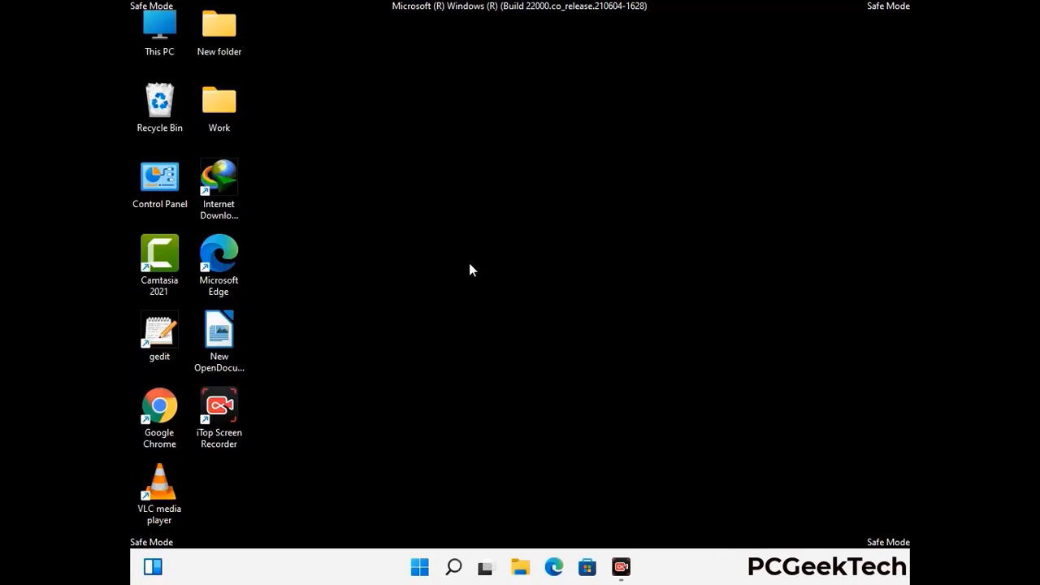
Run %appdata from the Run dialog to open the AppData\Roaming folder
{"action": "key", "text": "super+r"}
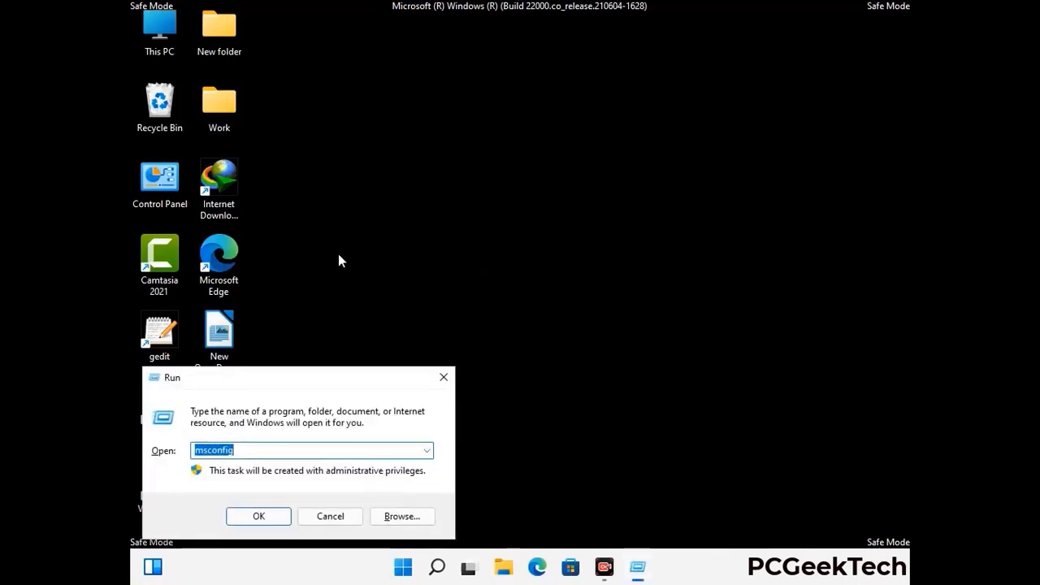
{"action": "left_click_drag", "start_coordinate": [297, 373], "coordinate": [485, 161]}
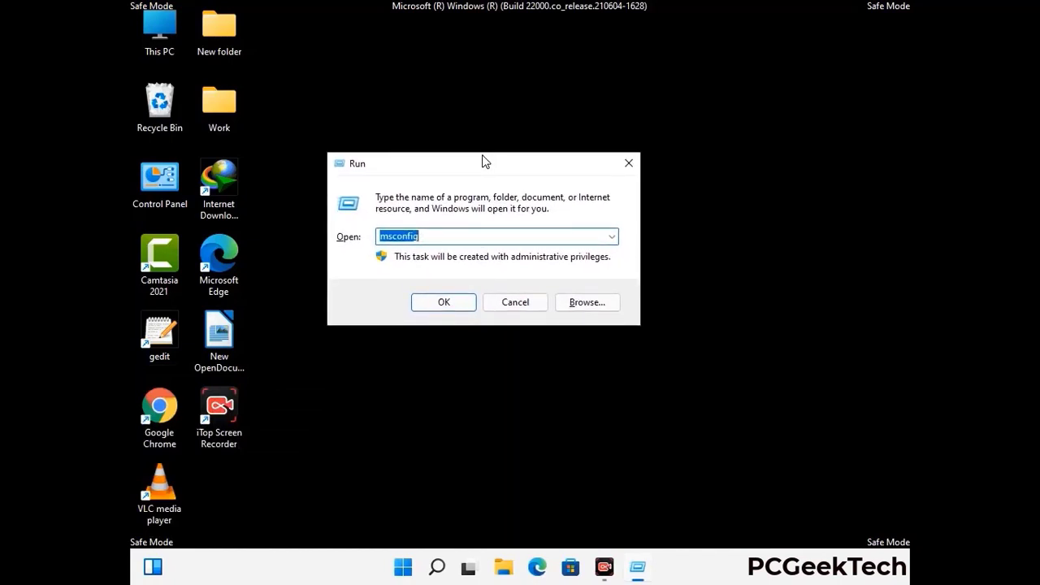
{"action": "type", "text": "%"}
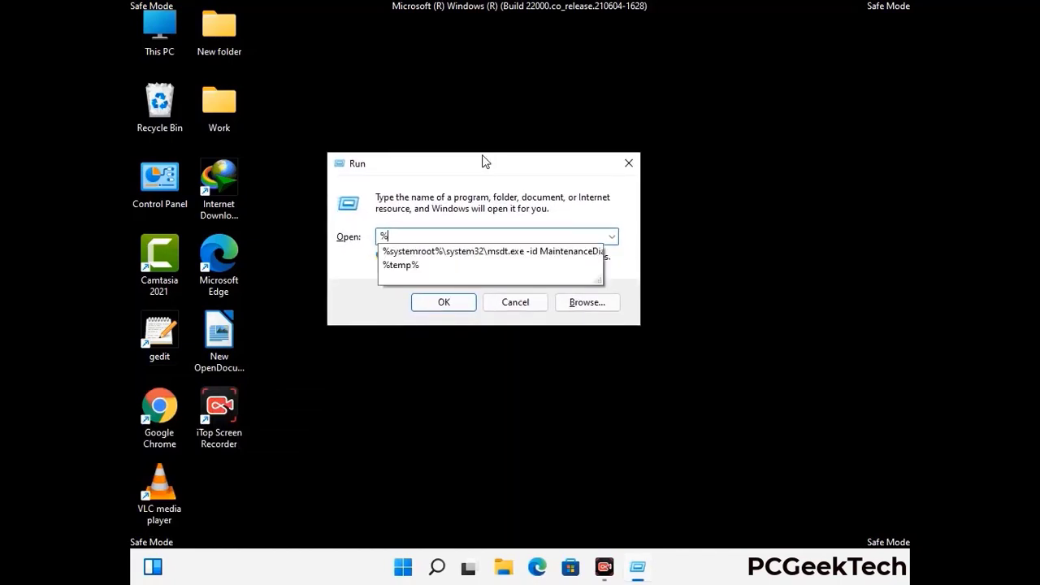
{"action": "type", "text": "appd"}
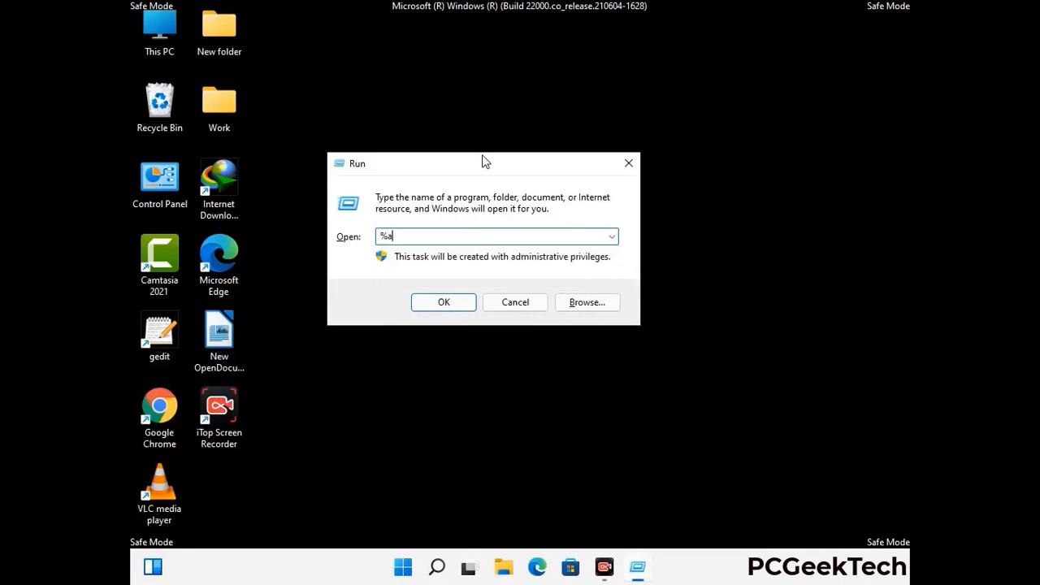
{"action": "type", "text": "ata%"}
{"action": "key", "text": "Return"}
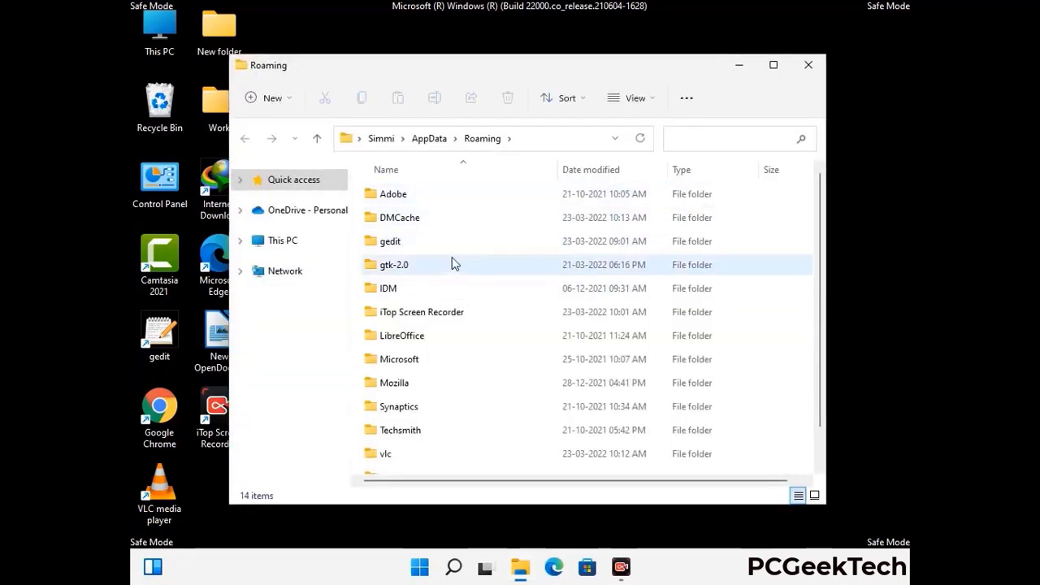
Delete the Zoom folder from the Roaming folder list
{"action": "scroll", "coordinate": [487, 290], "scroll_direction": "down", "scroll_amount": 1}
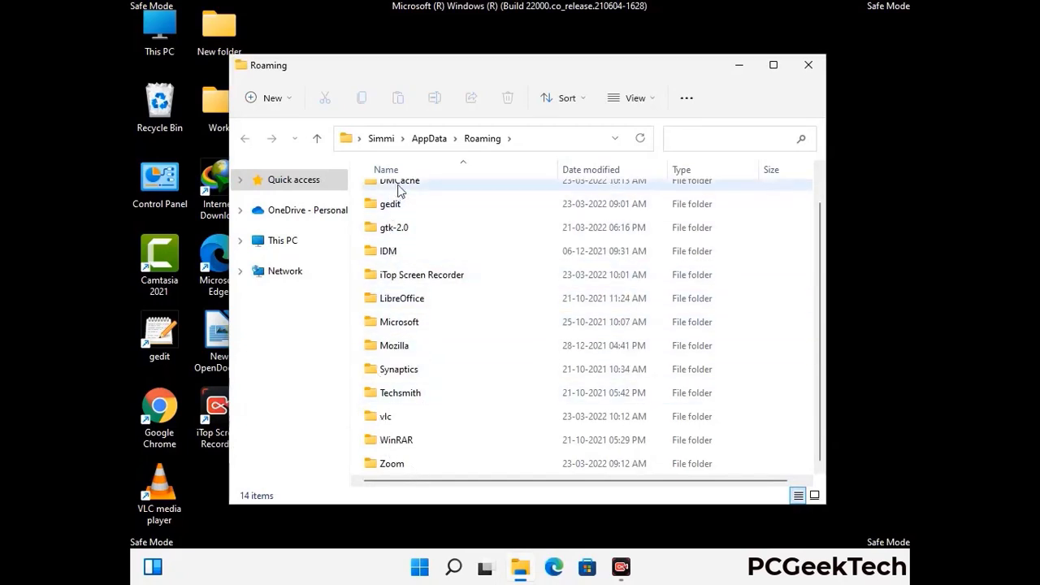
{"action": "scroll", "coordinate": [423, 276], "scroll_direction": "up", "scroll_amount": 1}
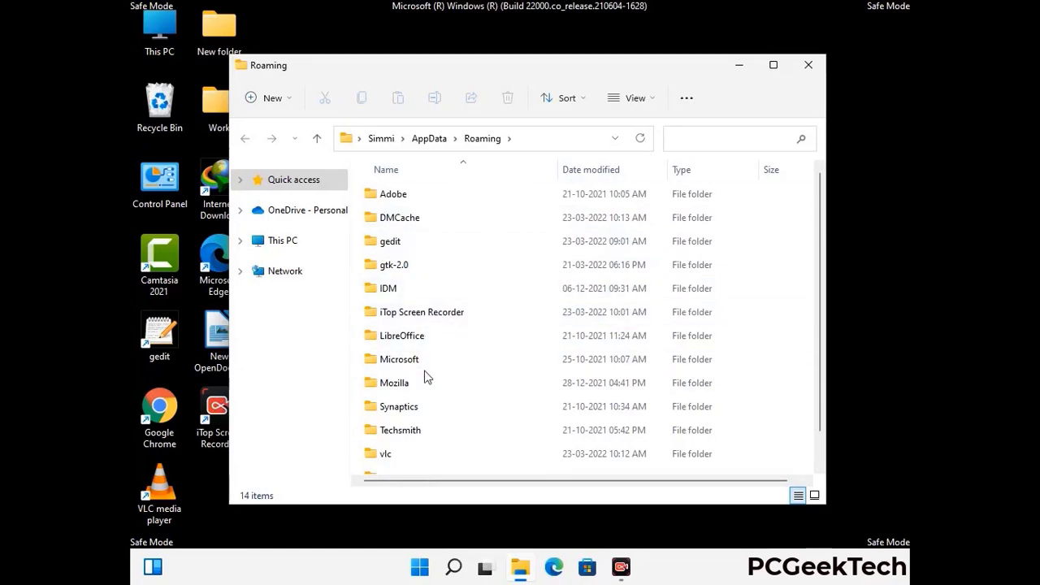
{"action": "scroll", "coordinate": [422, 374], "scroll_direction": "down", "scroll_amount": 1}
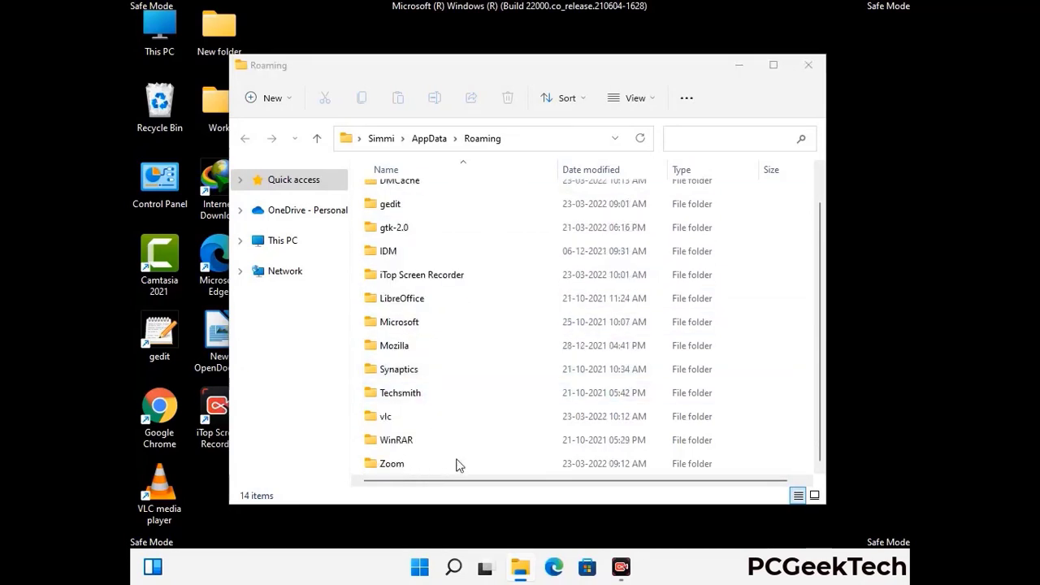
{"action": "left_click", "coordinate": [582, 460]}
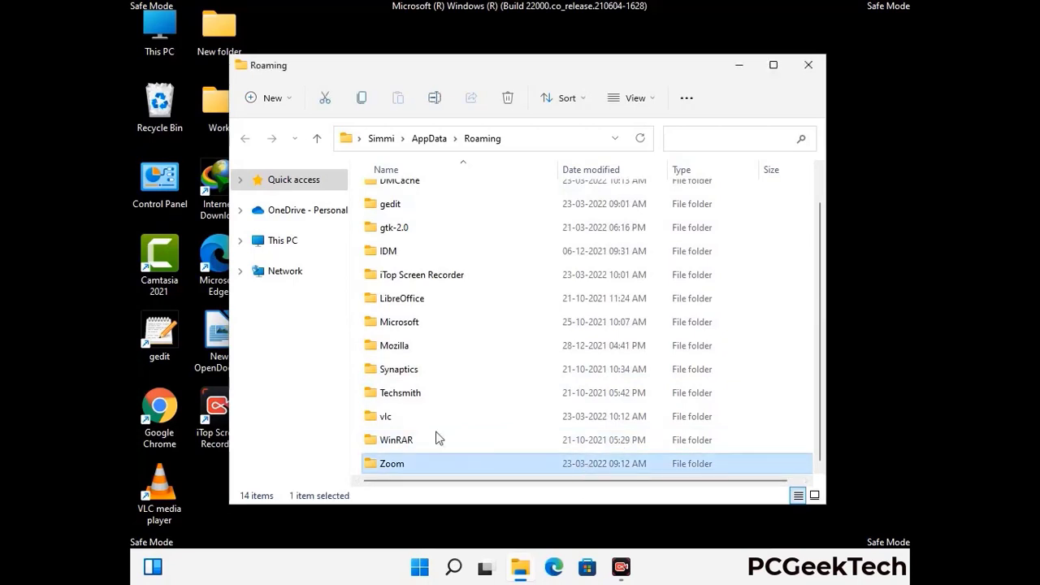
{"action": "left_click", "coordinate": [515, 103]}
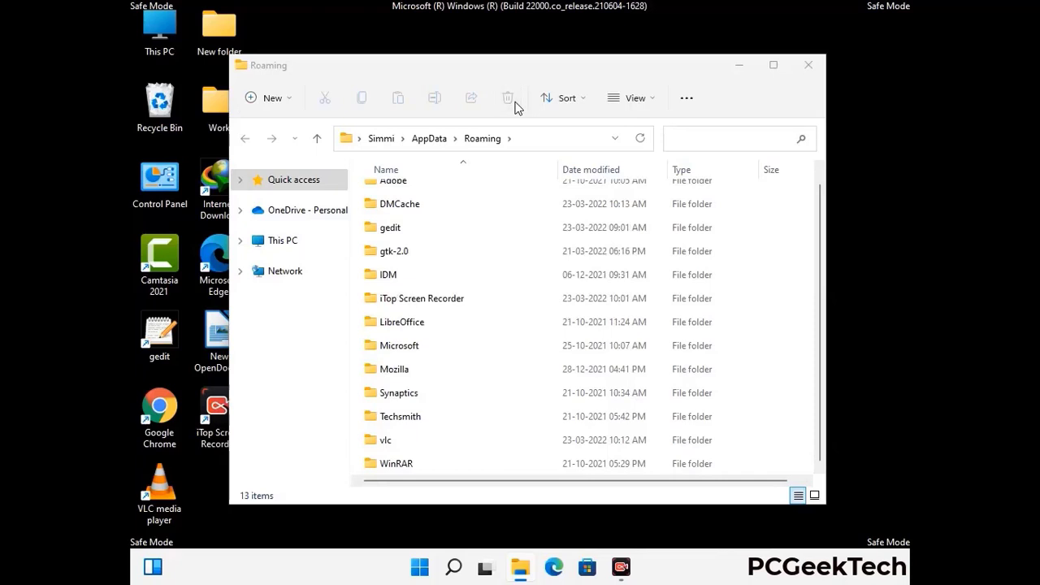
Close the Roaming window and run %LocalAppData% to open AppData\Local
{"action": "left_click", "coordinate": [807, 73]}
{"action": "left_click", "coordinate": [806, 72]}
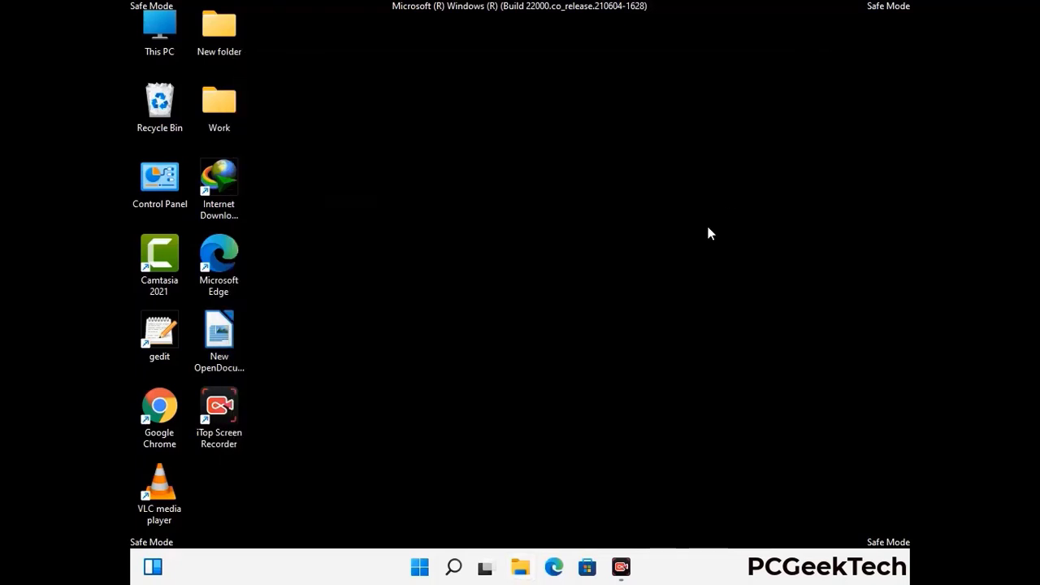
{"action": "key", "text": "super+r"}
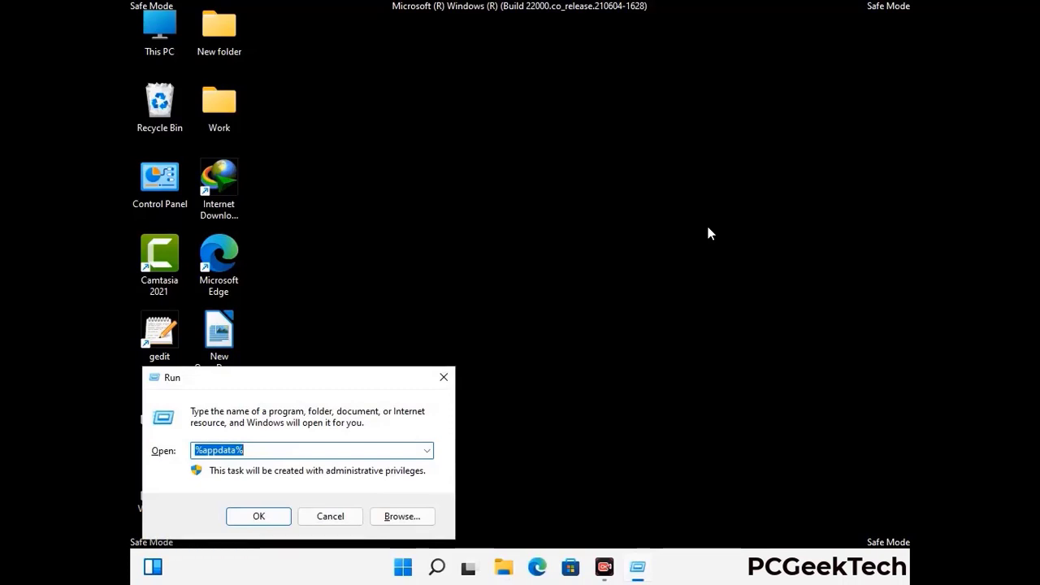
{"action": "left_click_drag", "start_coordinate": [325, 386], "coordinate": [545, 206]}
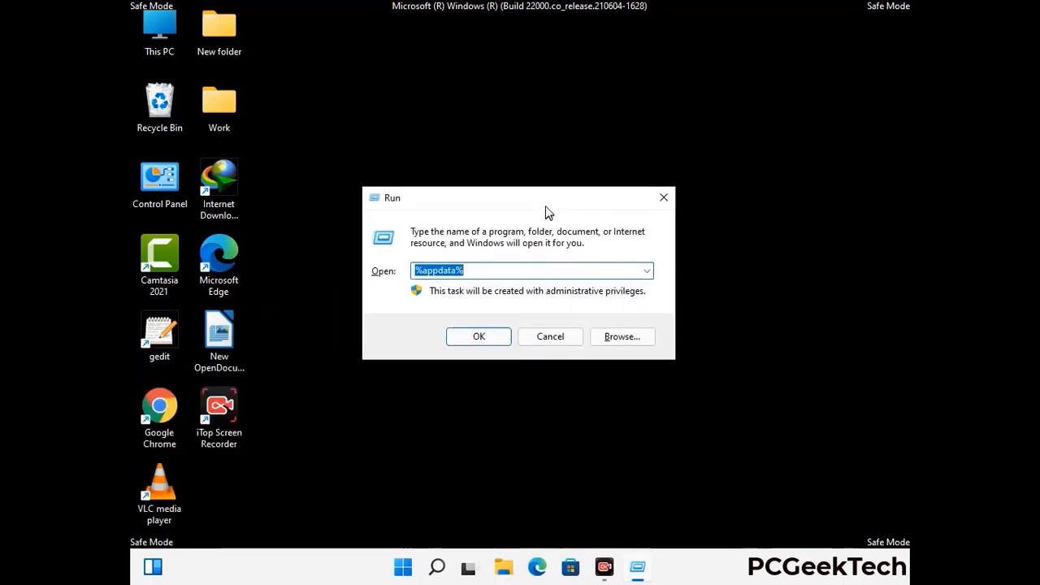
{"action": "type", "text": "%Local"}
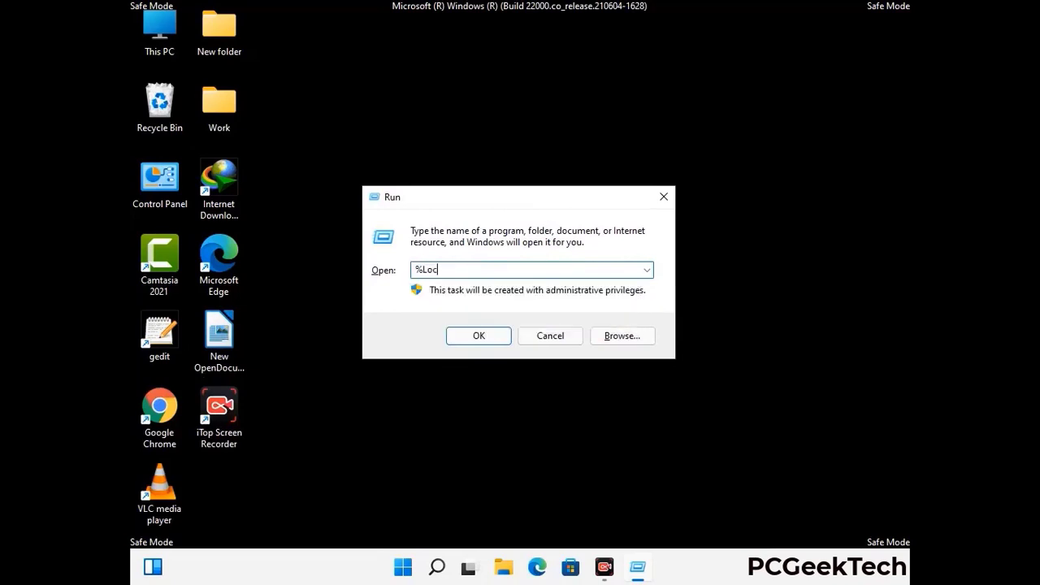
{"action": "type", "text": "AppData%"}
{"action": "key", "text": "Return"}
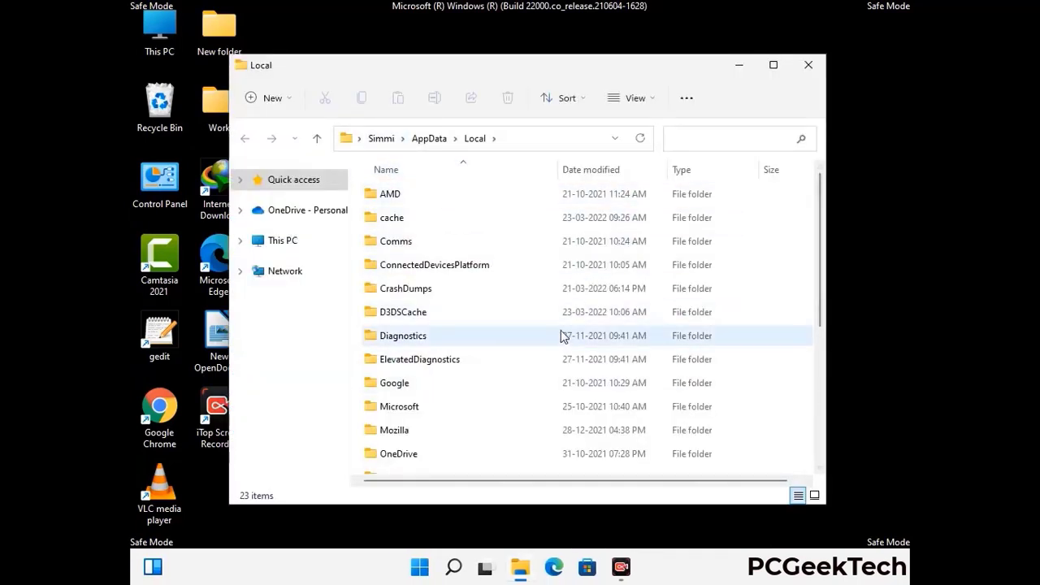
Delete the Mozilla folder from AppData\Local, leaving 22 items
{"action": "scroll", "coordinate": [434, 365], "scroll_direction": "down", "scroll_amount": 1}
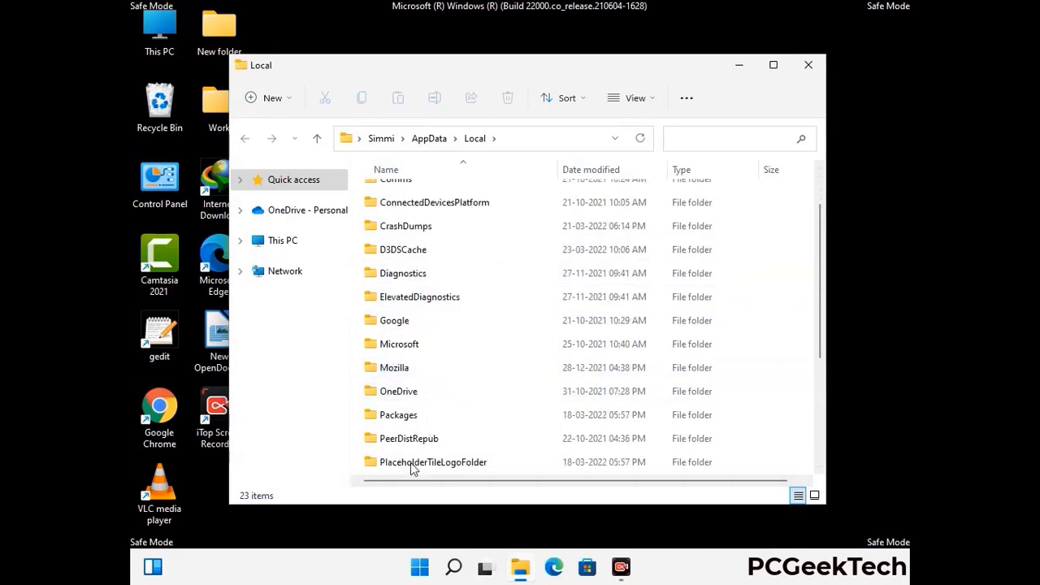
{"action": "left_click", "coordinate": [407, 372]}
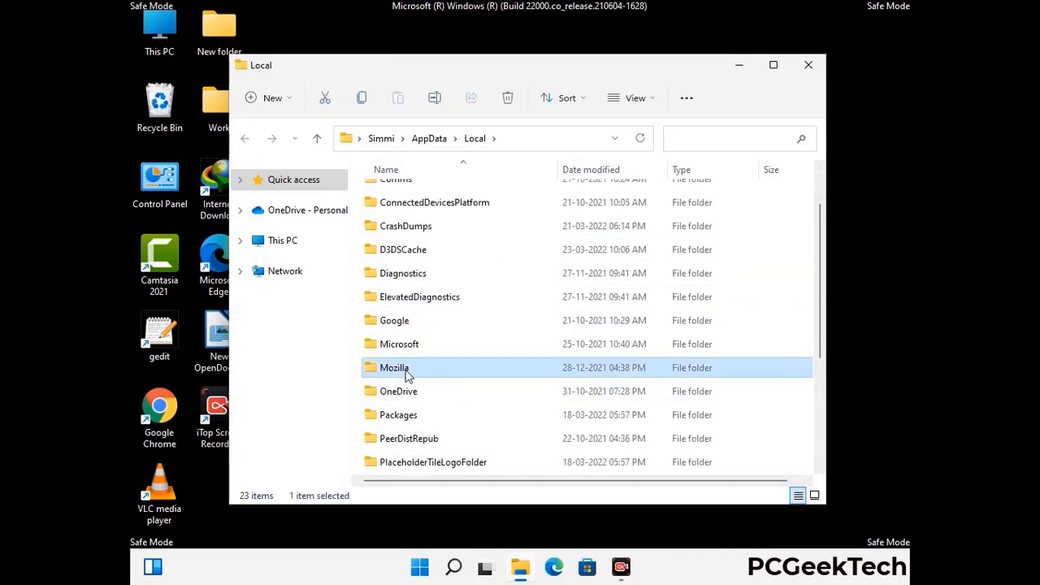
{"action": "left_click", "coordinate": [507, 98]}
{"action": "left_click", "coordinate": [507, 98]}
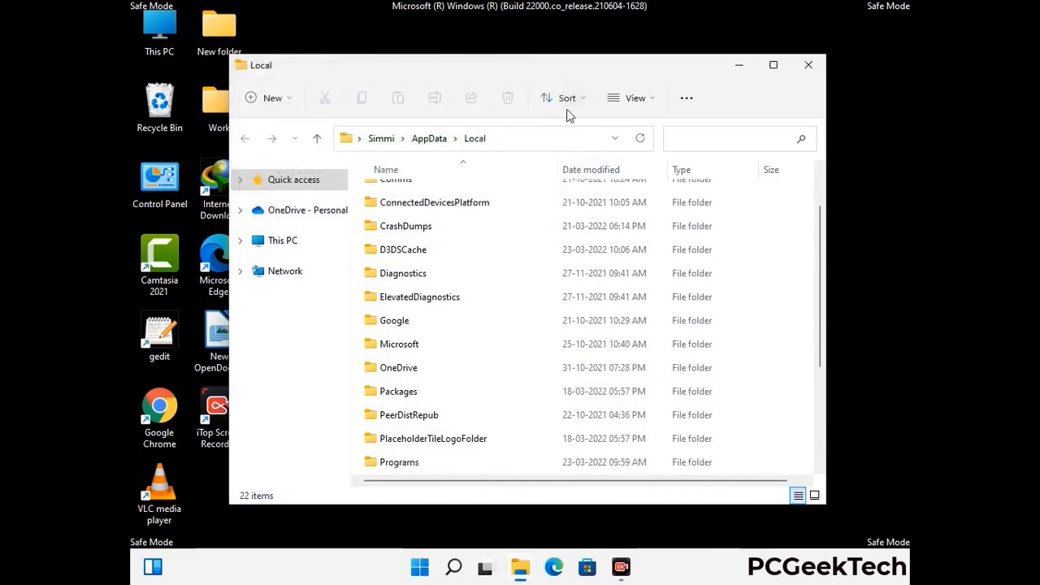
Close the Local window and run %ProgramData% to open C:\ProgramData
{"action": "left_click", "coordinate": [809, 73]}
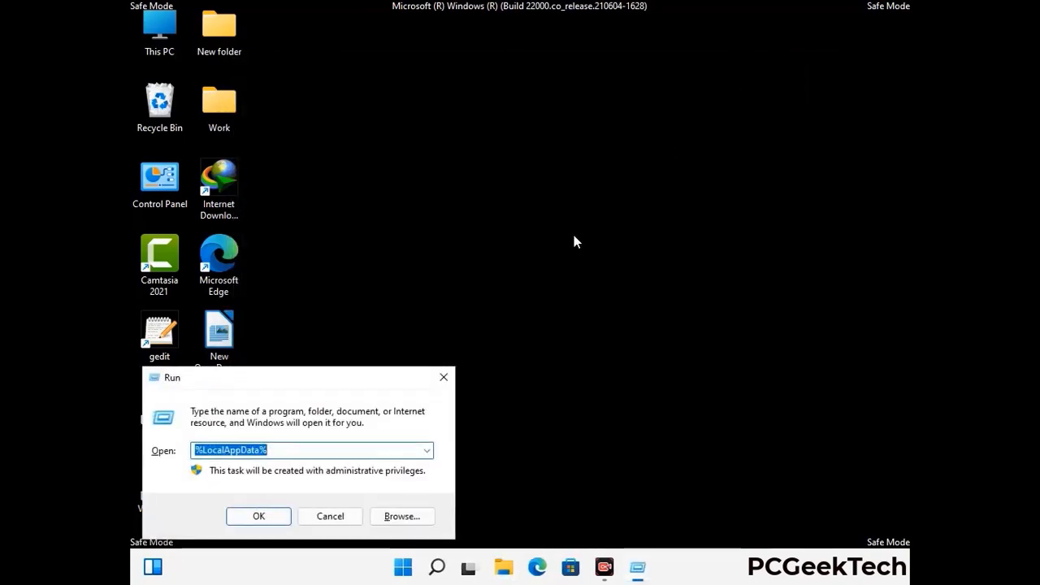
{"action": "left_click_drag", "start_coordinate": [263, 384], "coordinate": [477, 218]}
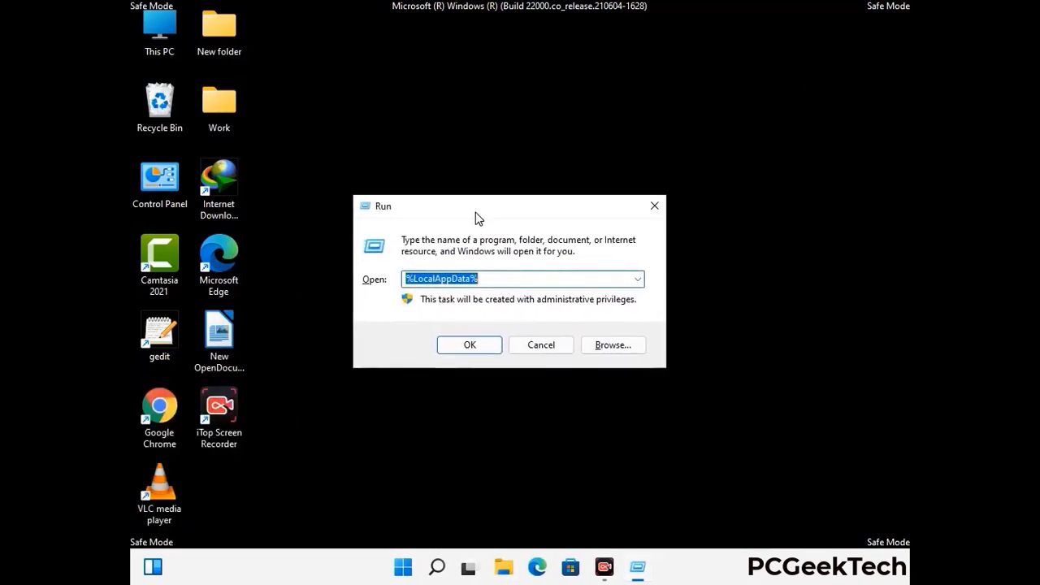
{"action": "type", "text": "%"}
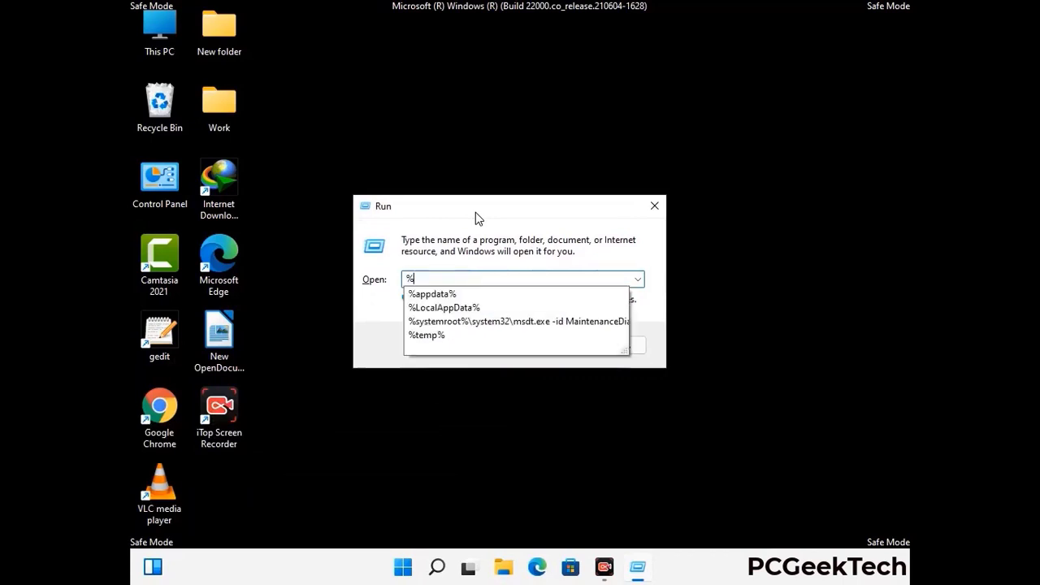
{"action": "type", "text": "Pro"}
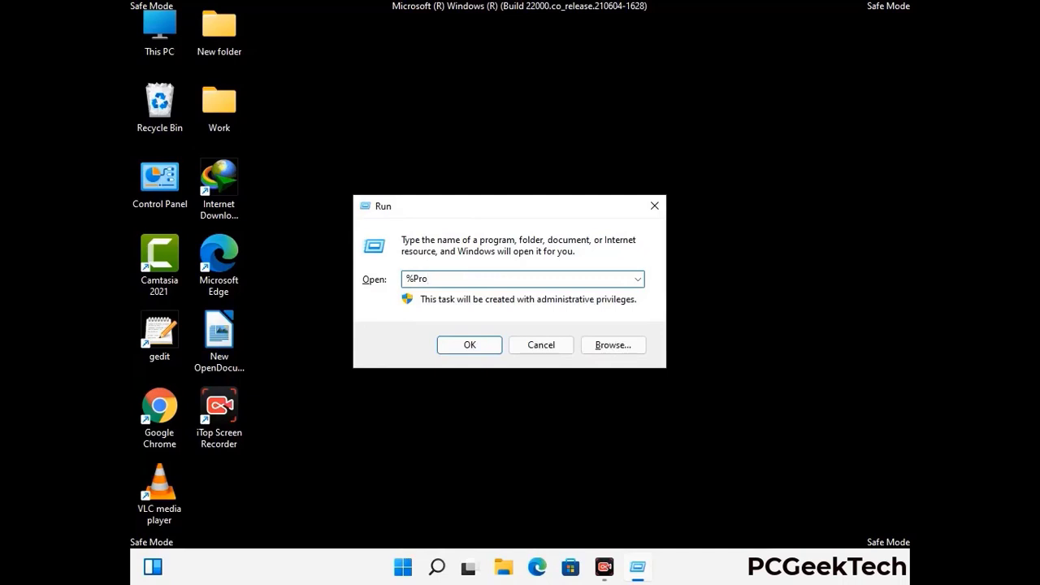
{"action": "type", "text": "gramData%"}
{"action": "key", "text": "Return"}
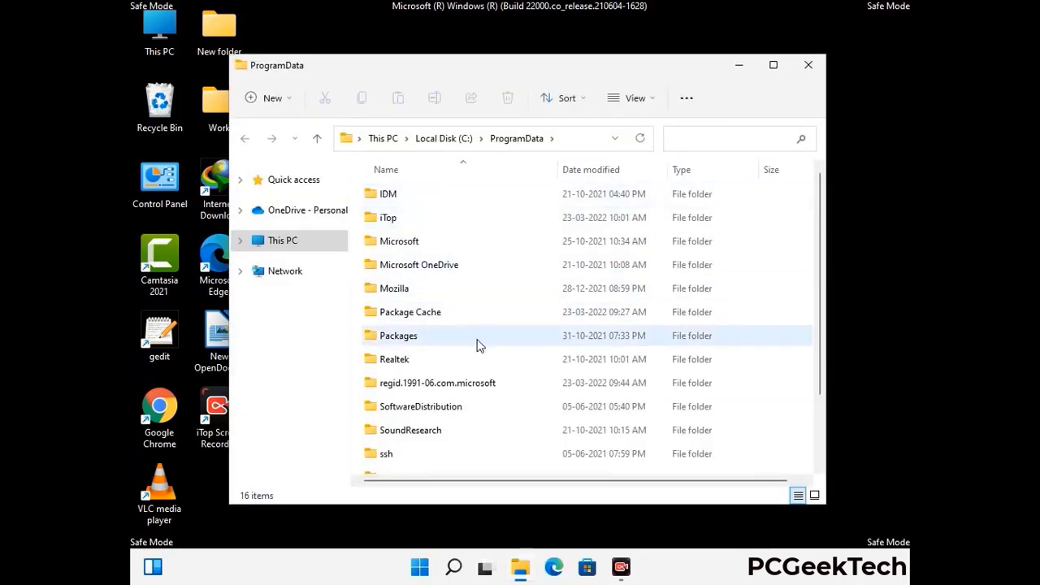
Delete the Mozilla folder from ProgramData, leaving 15 items, and close the window
{"action": "scroll", "coordinate": [475, 345], "scroll_direction": "down", "scroll_amount": 1}
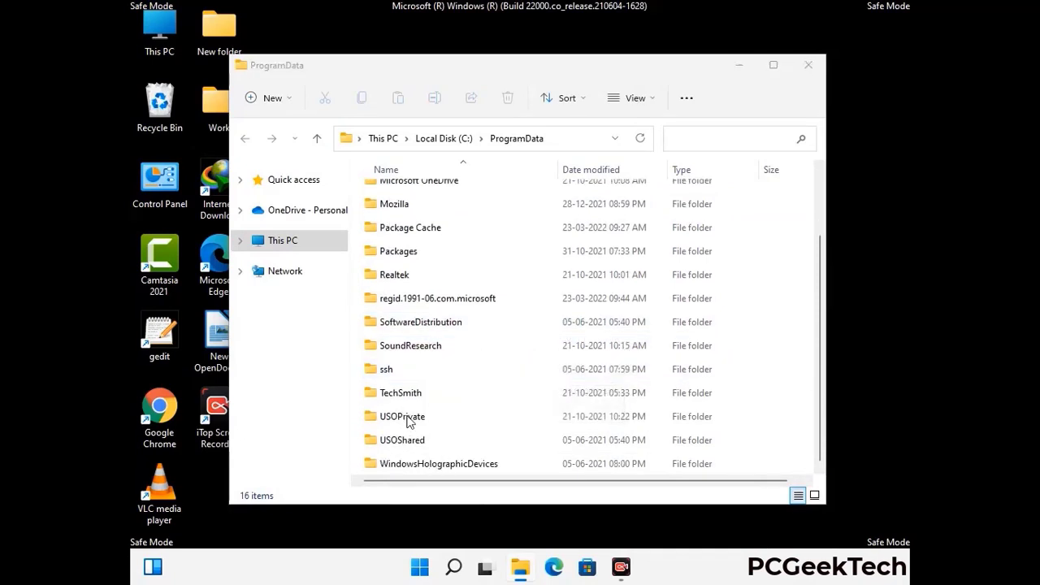
{"action": "left_click", "coordinate": [406, 205]}
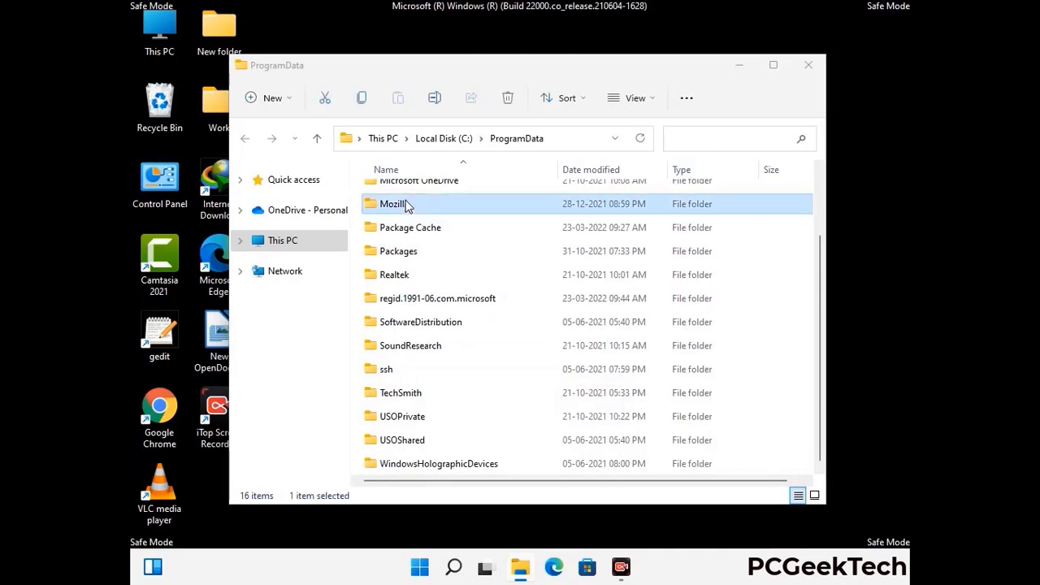
{"action": "left_click", "coordinate": [513, 99]}
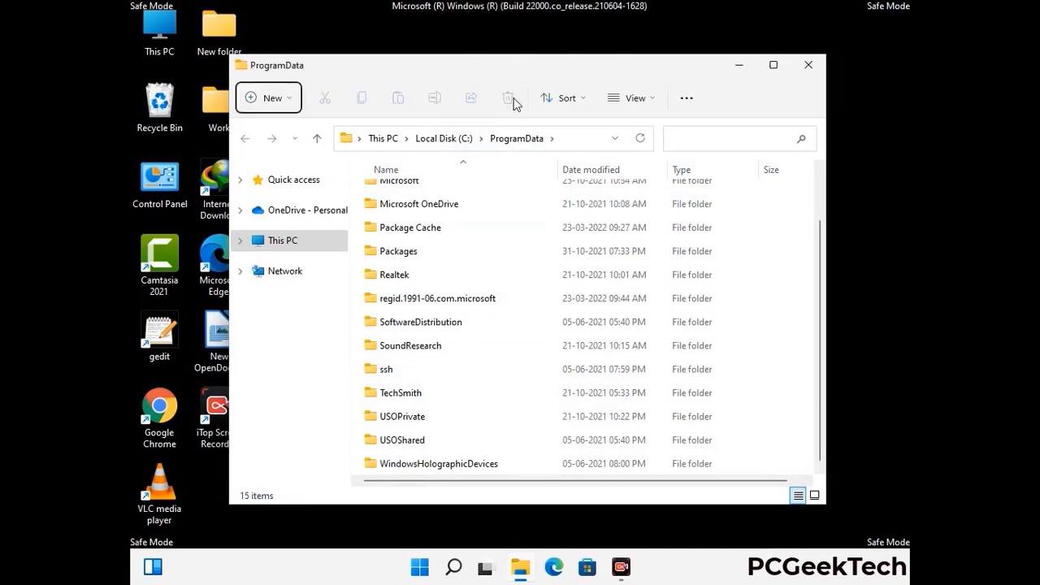
{"action": "scroll", "coordinate": [533, 331], "scroll_direction": "up", "scroll_amount": 1}
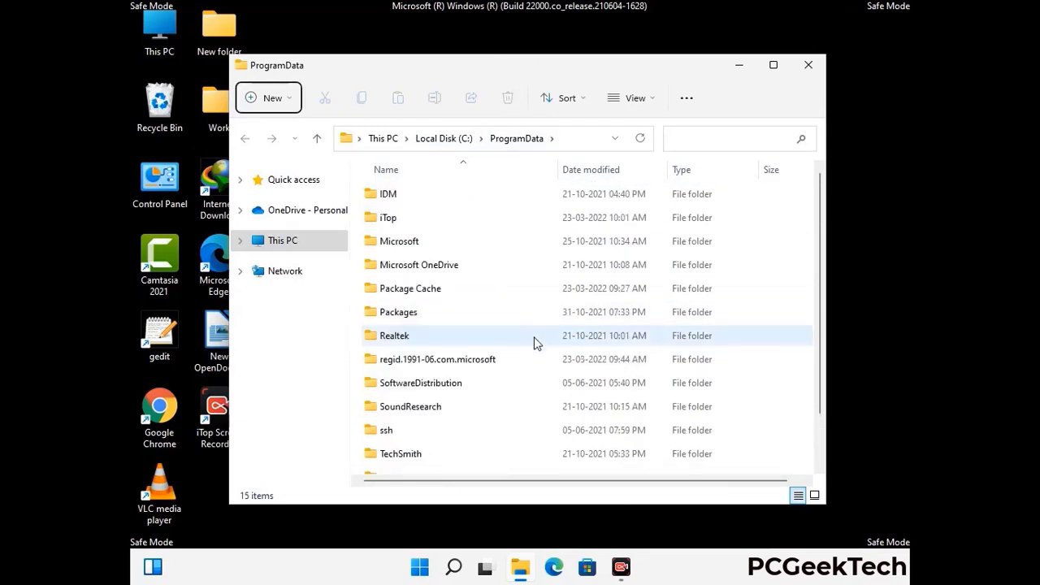
{"action": "left_click", "coordinate": [814, 64]}
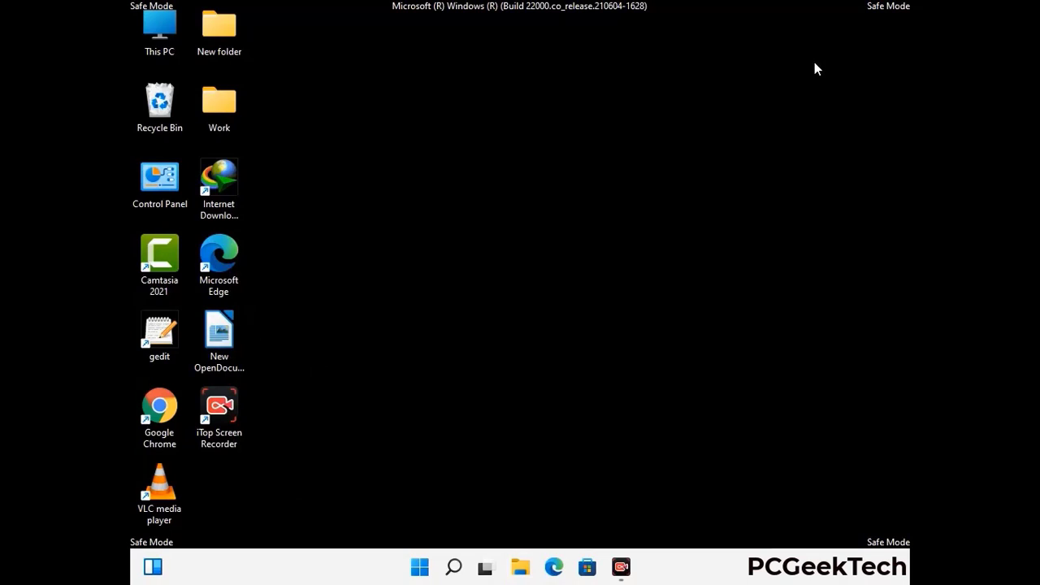
{"action": "key", "text": "super+r"}
{"action": "left_click_drag", "start_coordinate": [339, 379], "coordinate": [543, 210]}
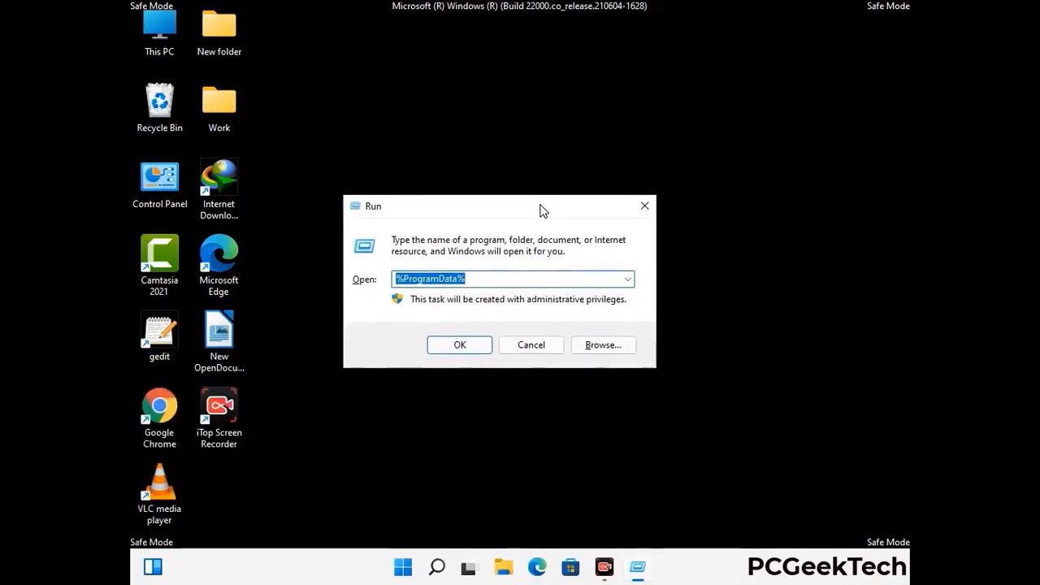
{"action": "type", "text": "%Win"}
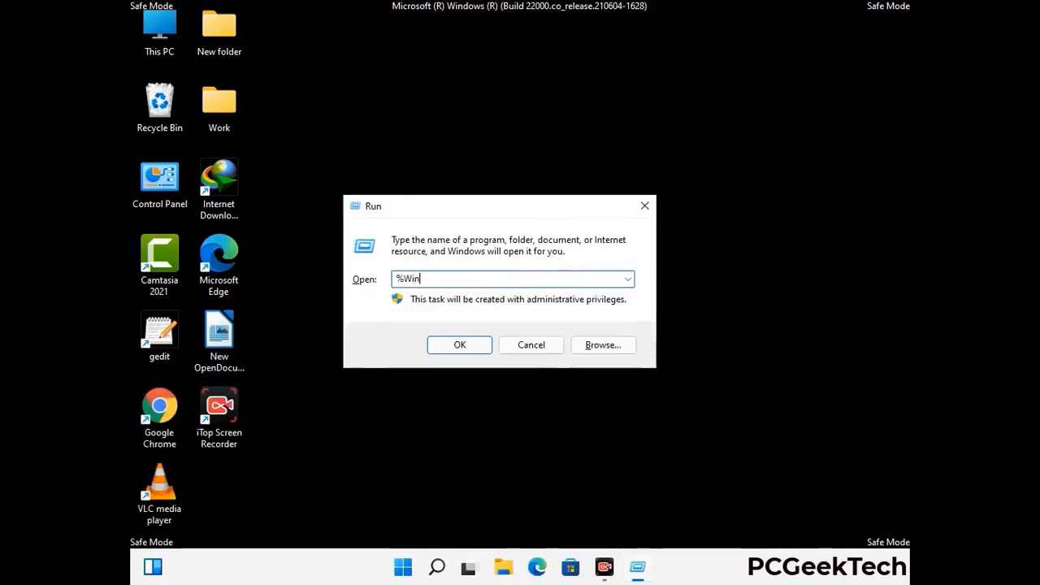
{"action": "type", "text": "Dir%"}
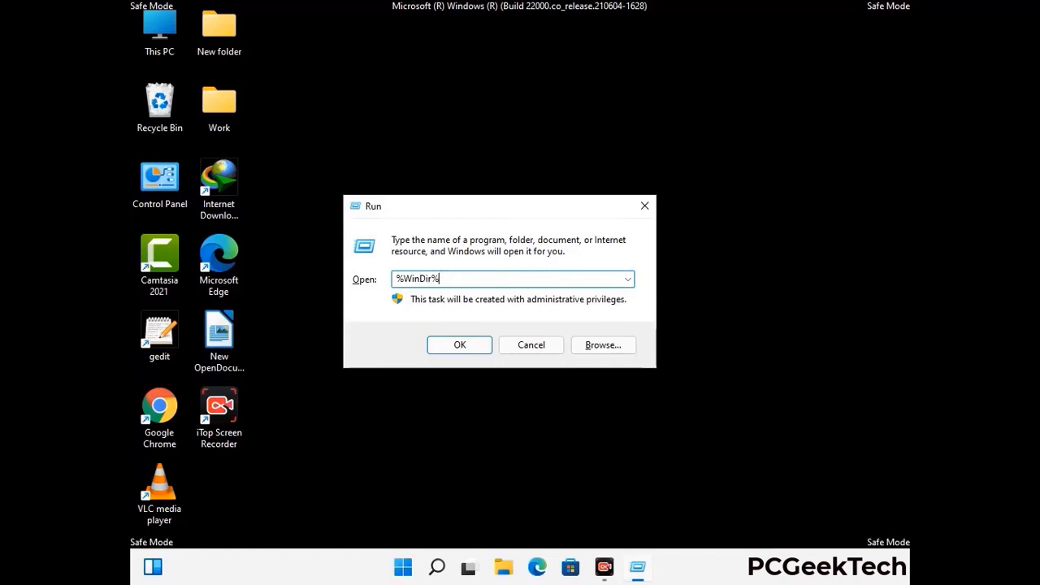
{"action": "key", "text": "Return"}
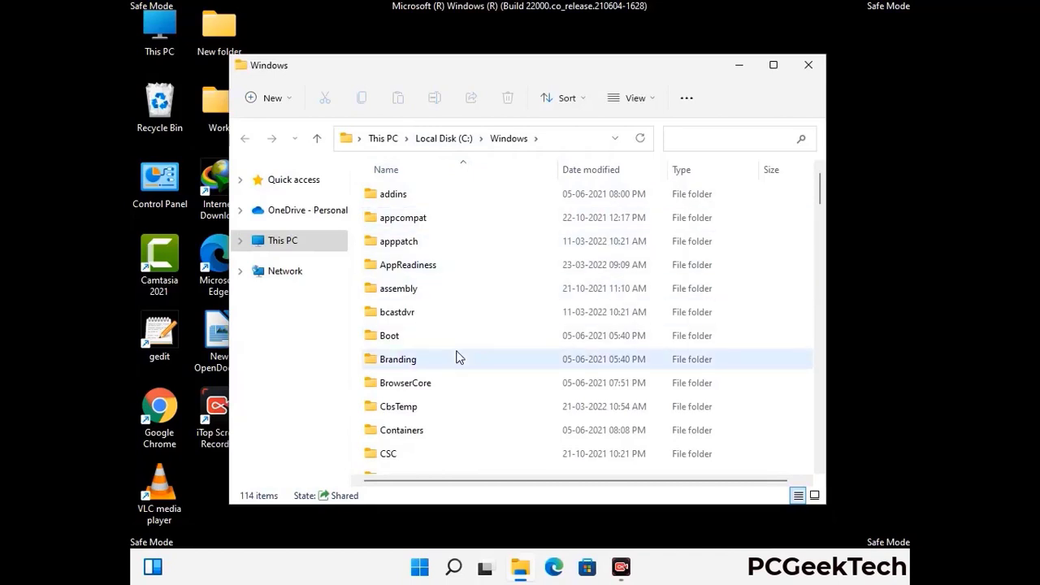
{"action": "scroll", "coordinate": [458, 357], "scroll_direction": "down", "scroll_amount": 1}
{"action": "scroll", "coordinate": [458, 358], "scroll_direction": "down", "scroll_amount": 3}
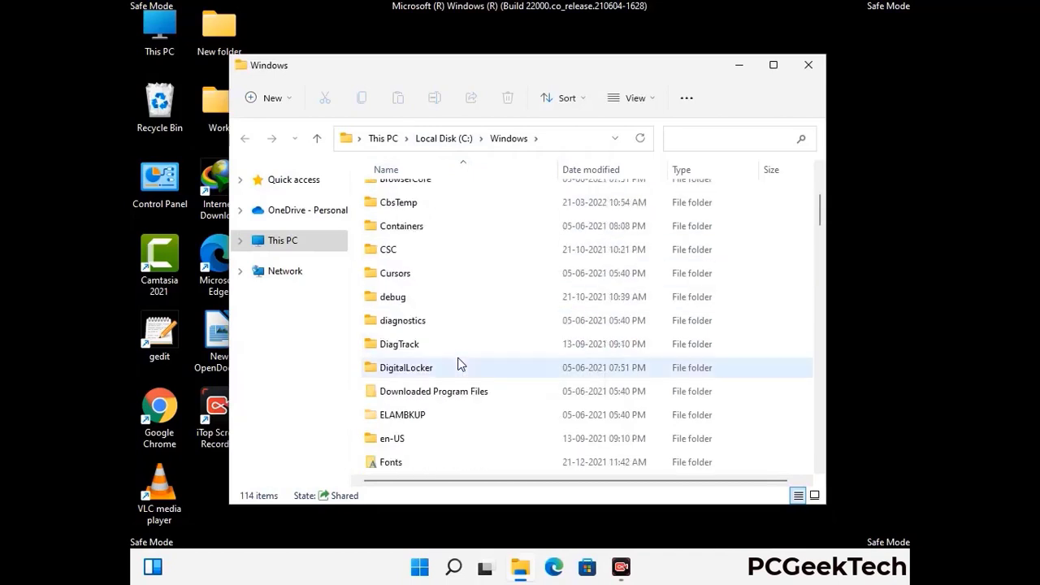
{"action": "scroll", "coordinate": [458, 365], "scroll_direction": "down", "scroll_amount": 5}
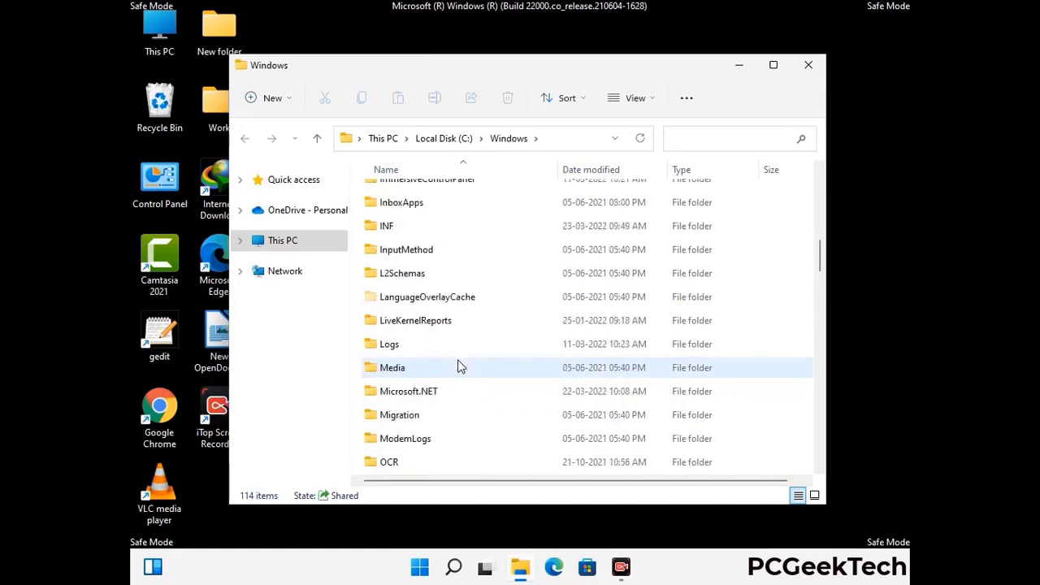
{"action": "scroll", "coordinate": [457, 367], "scroll_direction": "down", "scroll_amount": 1}
{"action": "scroll", "coordinate": [458, 367], "scroll_direction": "down", "scroll_amount": 8}
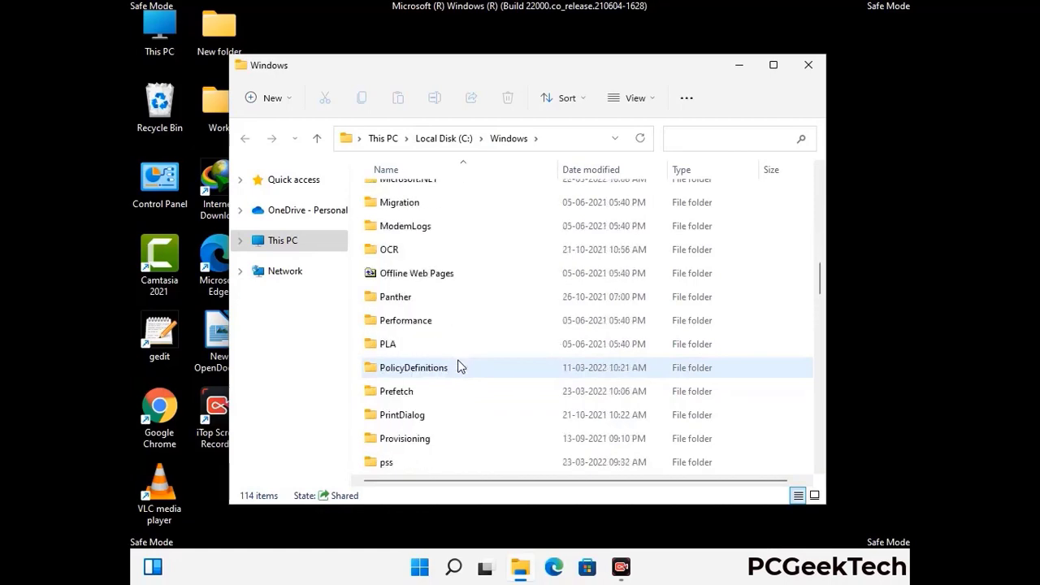
{"action": "scroll", "coordinate": [457, 367], "scroll_direction": "down", "scroll_amount": 6}
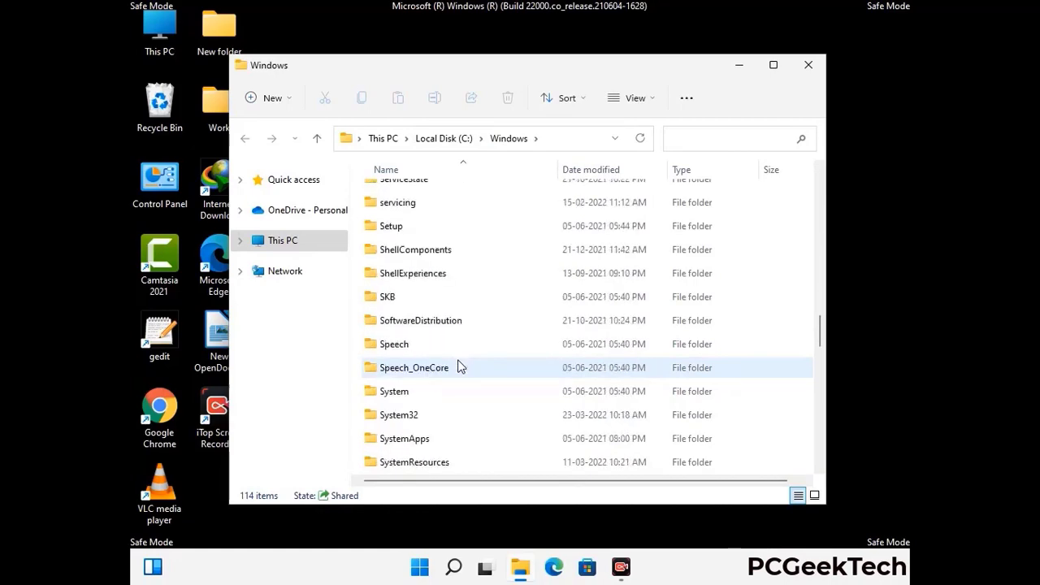
{"action": "scroll", "coordinate": [457, 368], "scroll_direction": "down", "scroll_amount": 2}
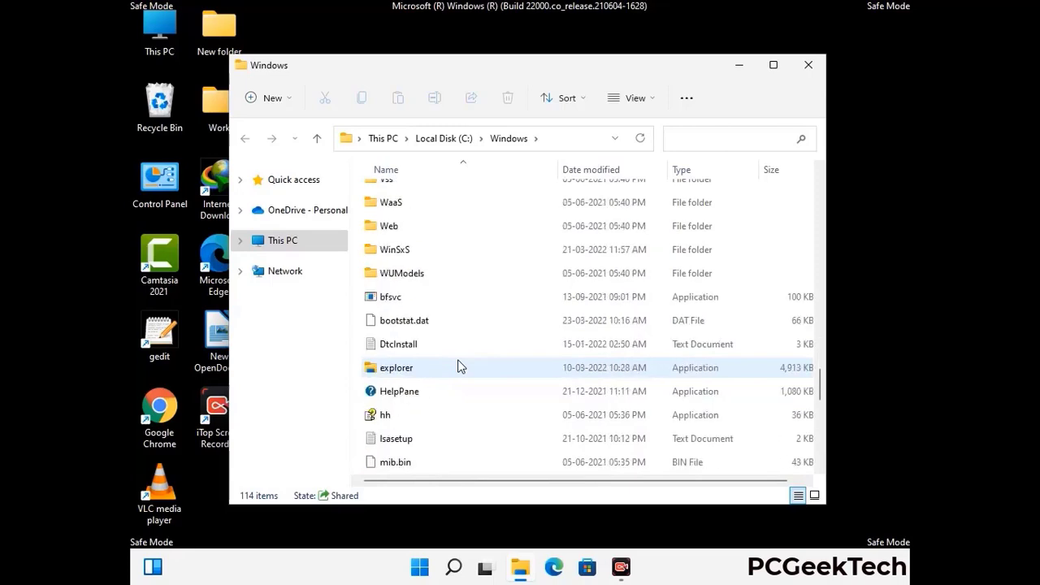
{"action": "scroll", "coordinate": [457, 367], "scroll_direction": "down", "scroll_amount": 8}
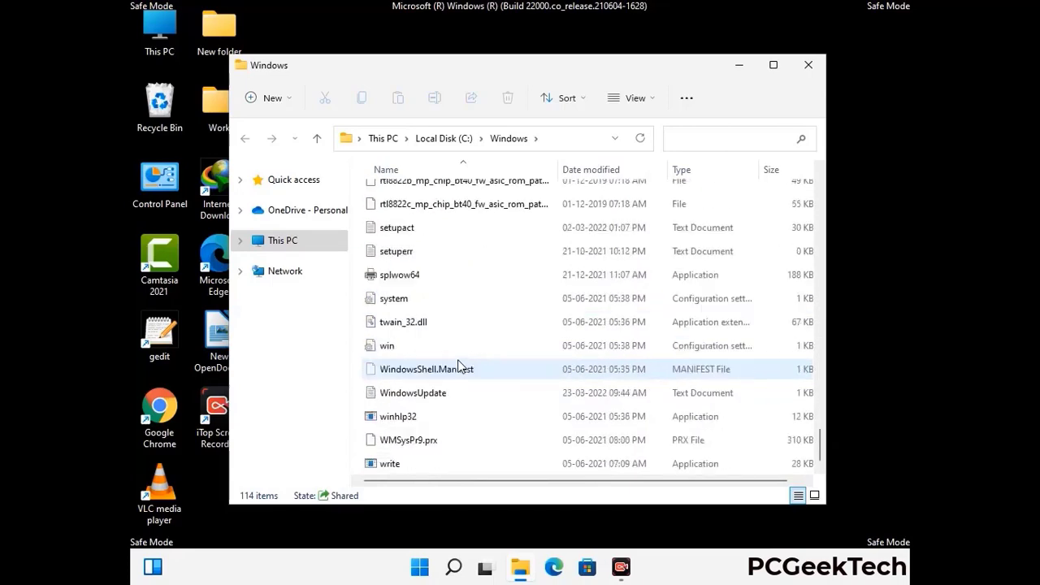
{"action": "scroll", "coordinate": [457, 367], "scroll_direction": "up", "scroll_amount": 9}
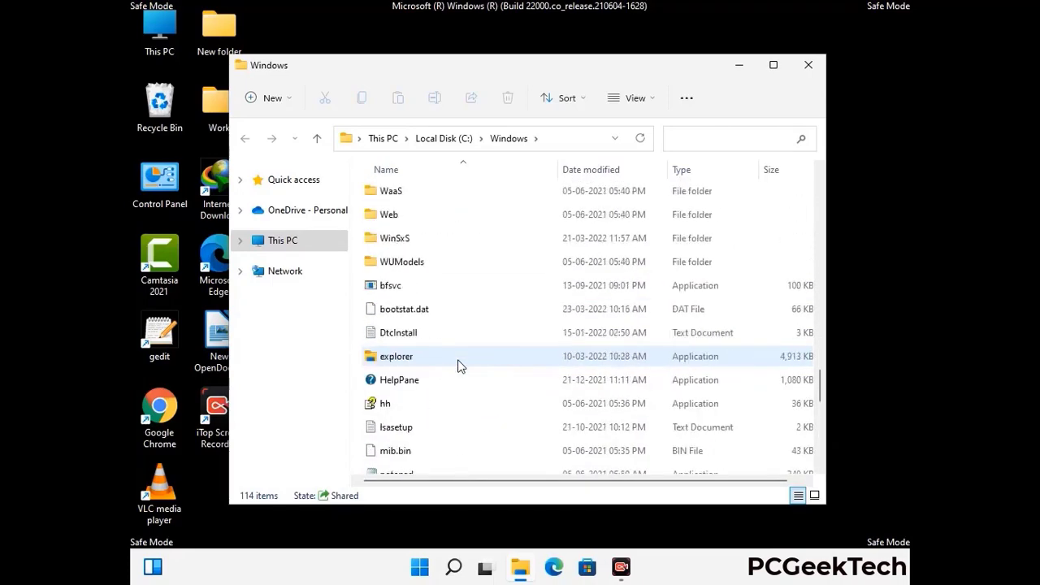
{"action": "scroll", "coordinate": [457, 367], "scroll_direction": "up", "scroll_amount": 4}
{"action": "scroll", "coordinate": [457, 367], "scroll_direction": "up", "scroll_amount": 3}
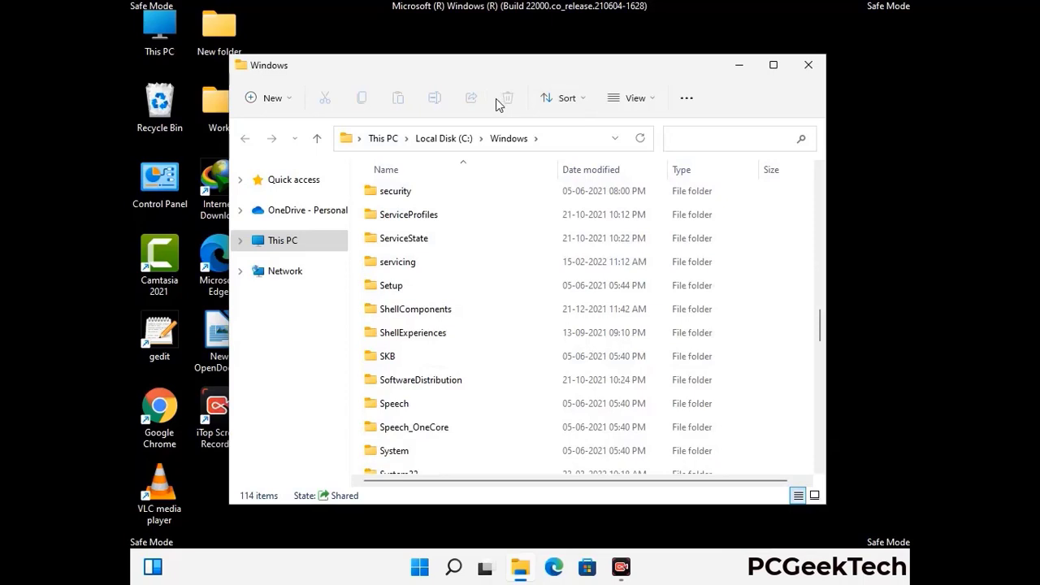
{"action": "left_click", "coordinate": [812, 67]}
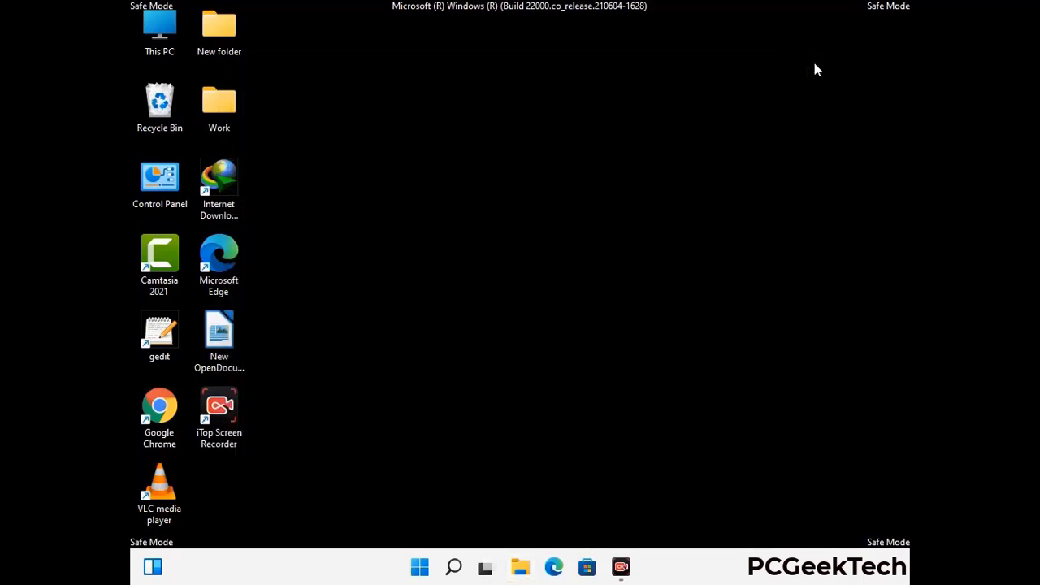
Run %temp% to open the user's AppData\Local\Temp folder
{"action": "key", "text": "super+r"}
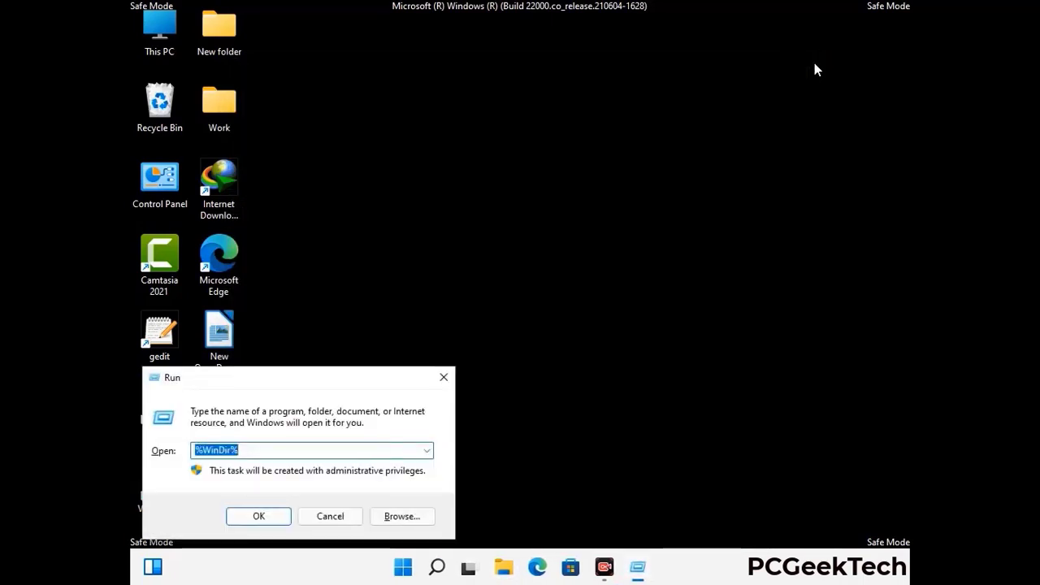
{"action": "left_click_drag", "start_coordinate": [343, 383], "coordinate": [590, 139]}
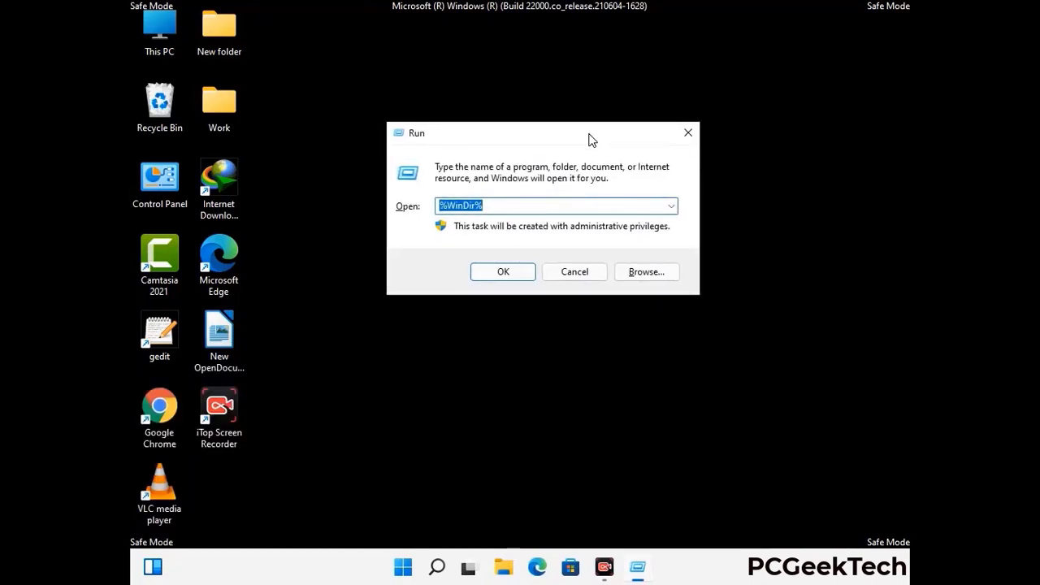
{"action": "type", "text": "%temp"}
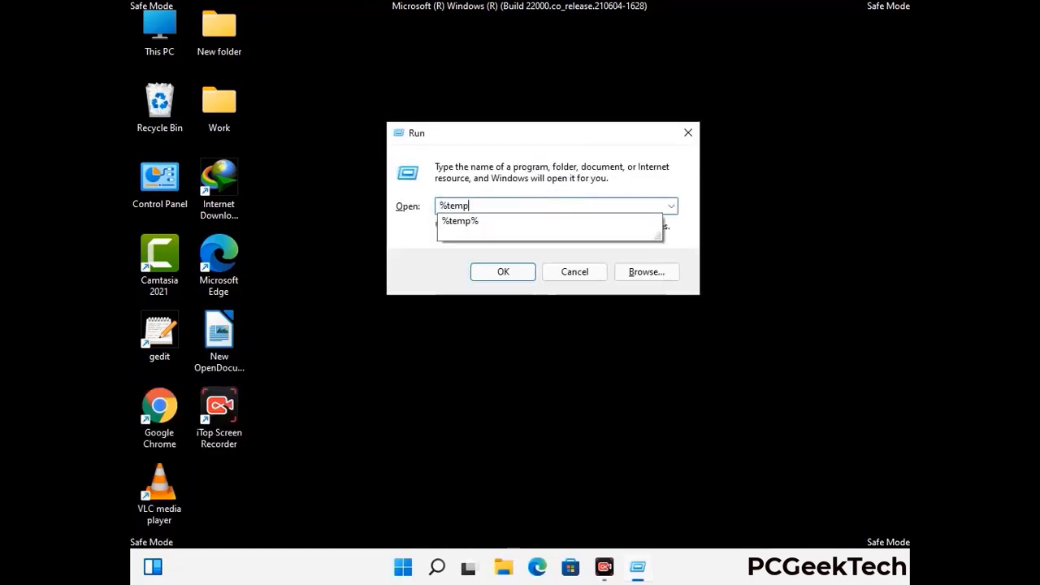
{"action": "type", "text": "%"}
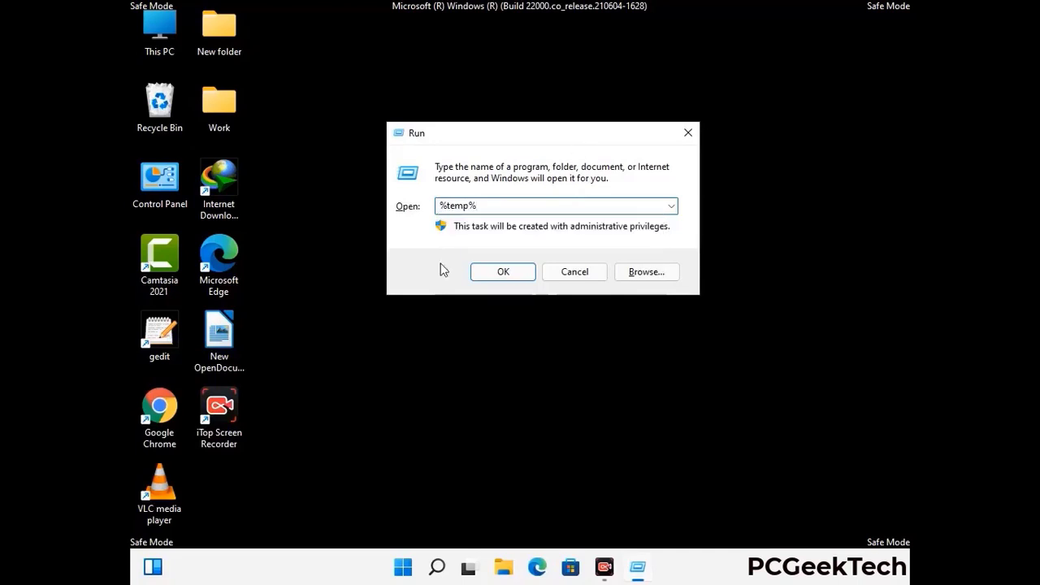
{"action": "left_click", "coordinate": [503, 271]}
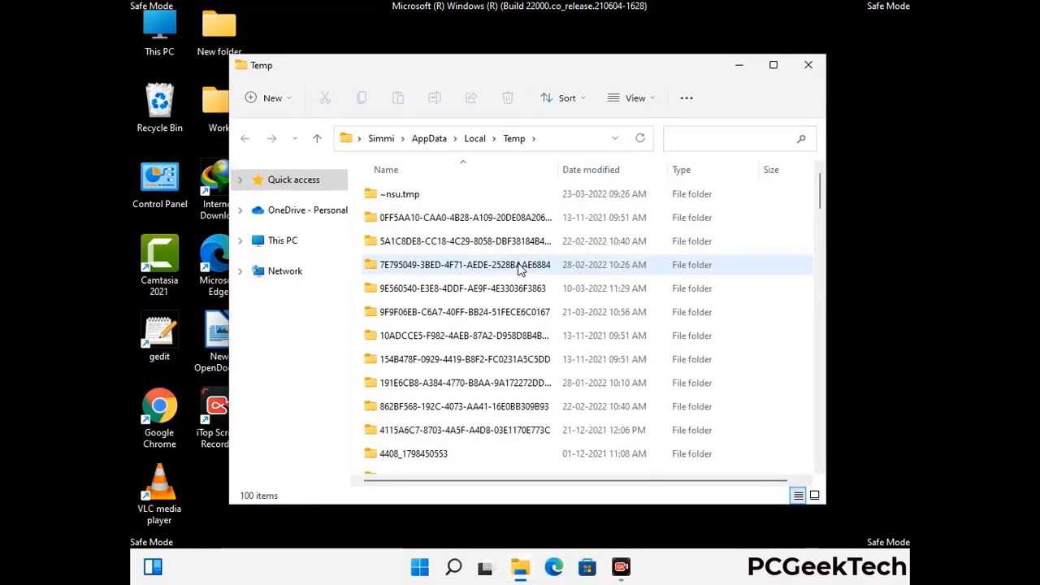
Select and delete all 100 Temp items, then close the folder
{"action": "left_click", "coordinate": [471, 313]}
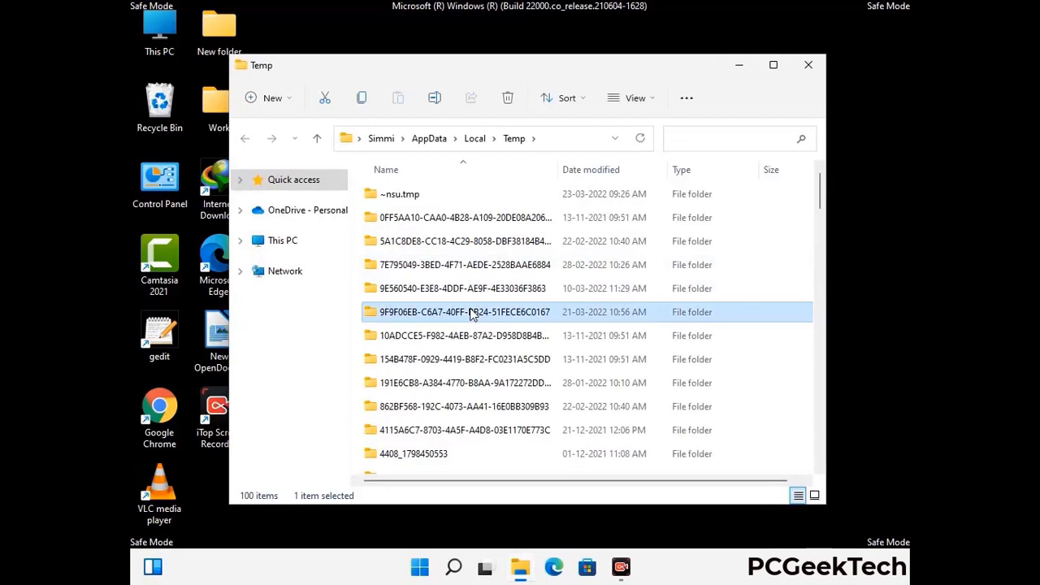
{"action": "key", "text": "ctrl+a"}
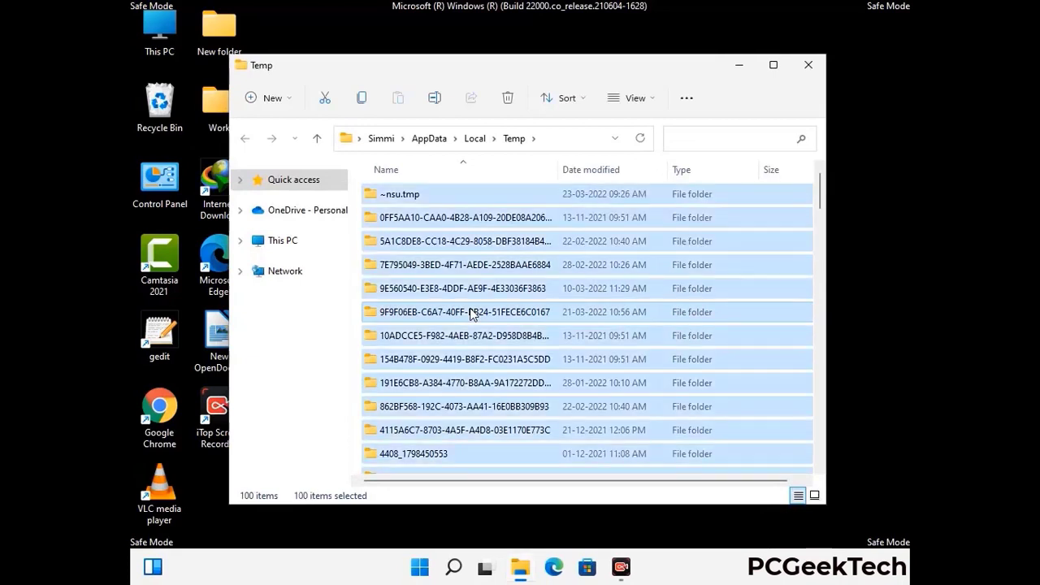
{"action": "left_click", "coordinate": [509, 98]}
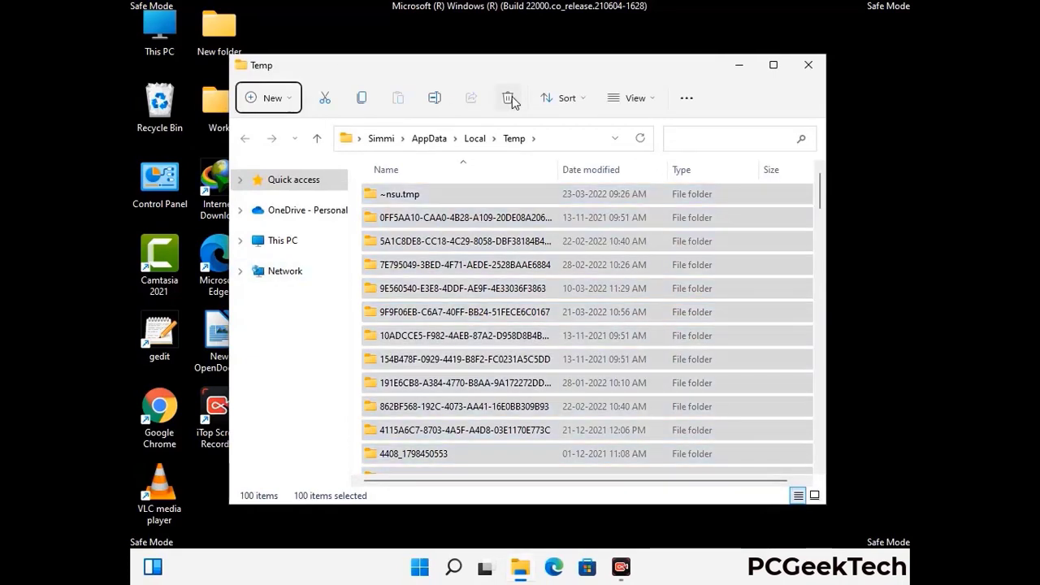
{"action": "left_click", "coordinate": [808, 65]}
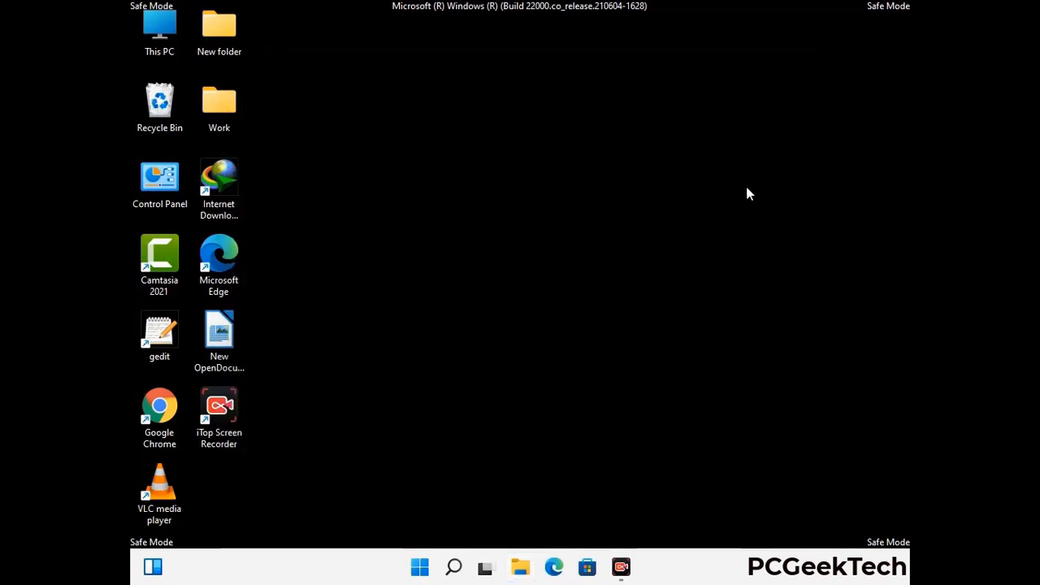
Run 'temp' to open C:\Windows\Temp, delete all six items, and close the emptied folder
{"action": "key", "text": "super+r"}
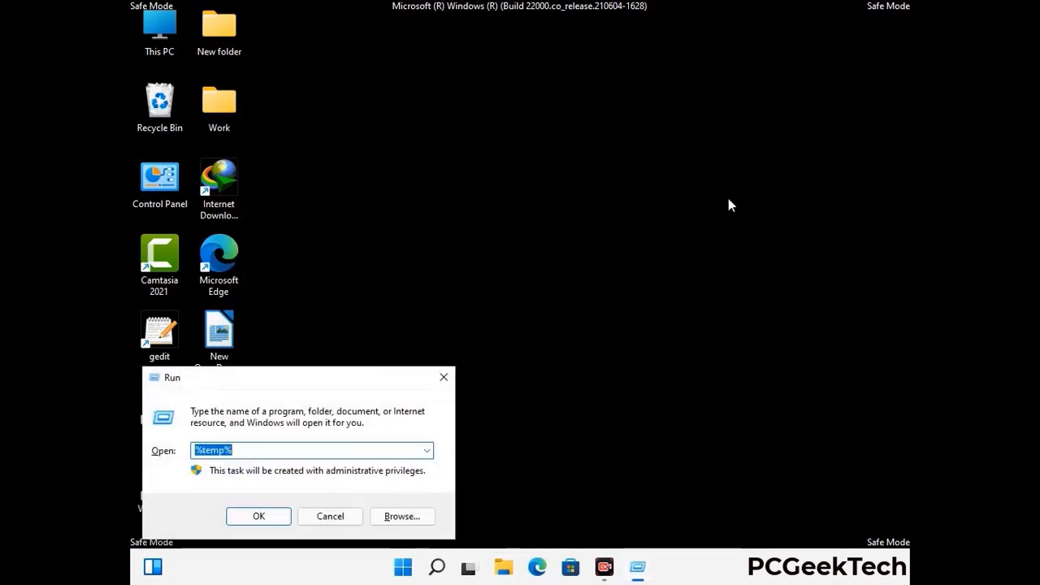
{"action": "left_click_drag", "start_coordinate": [361, 375], "coordinate": [593, 150]}
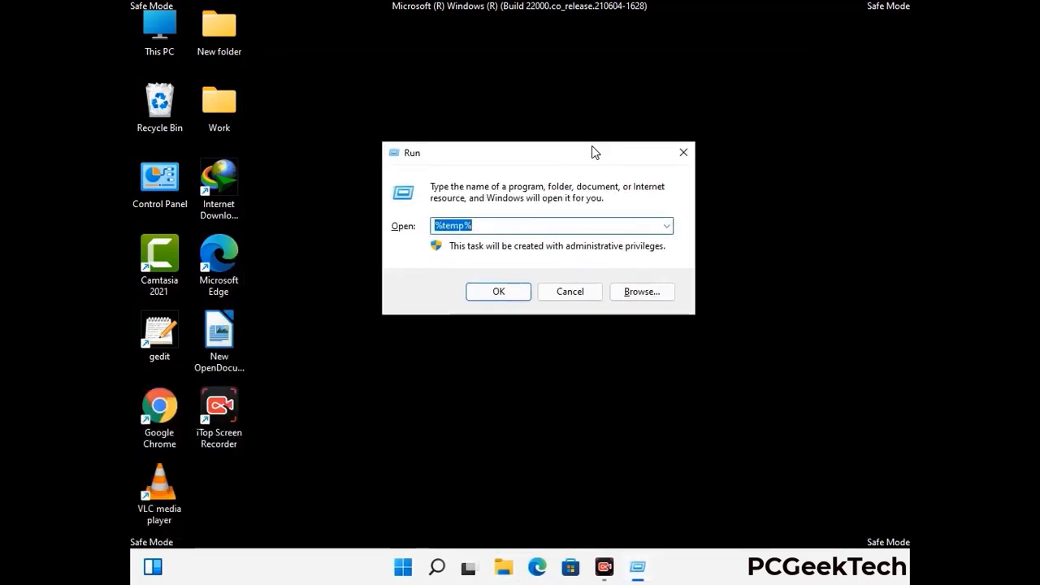
{"action": "type", "text": "temp"}
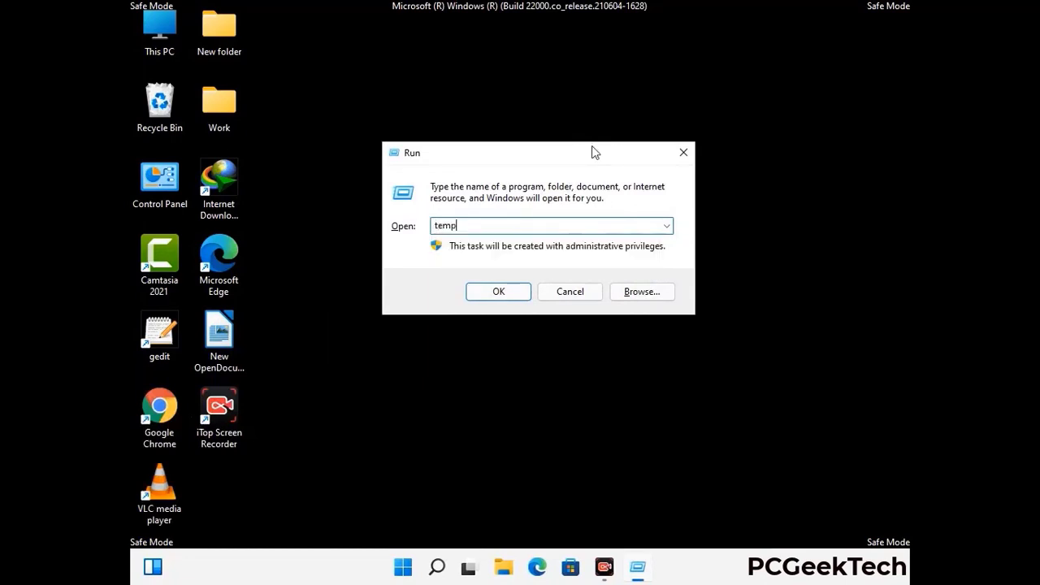
{"action": "key", "text": "Return"}
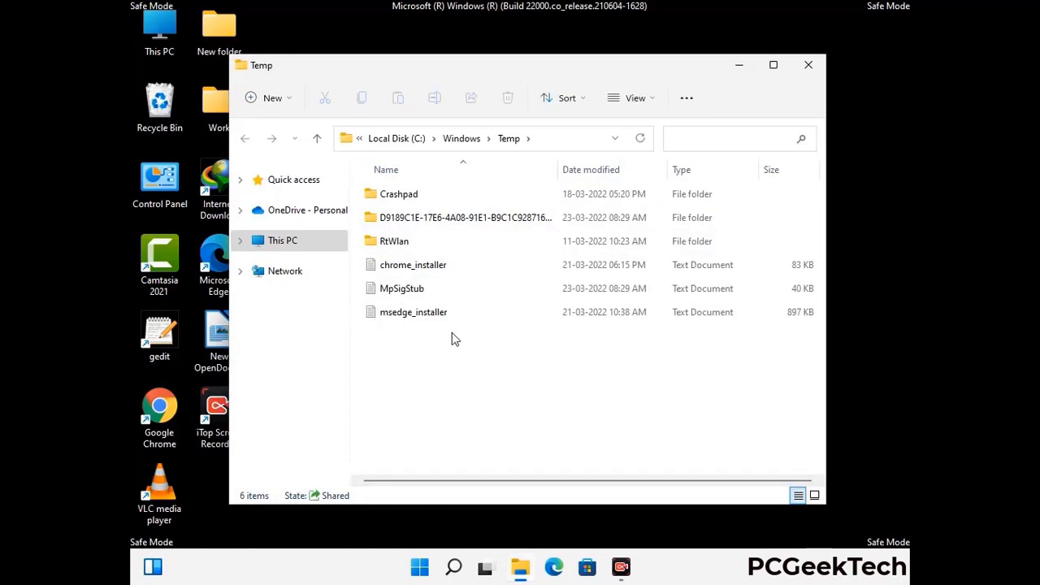
{"action": "key", "text": "ctrl+a"}
{"action": "left_click", "coordinate": [508, 99]}
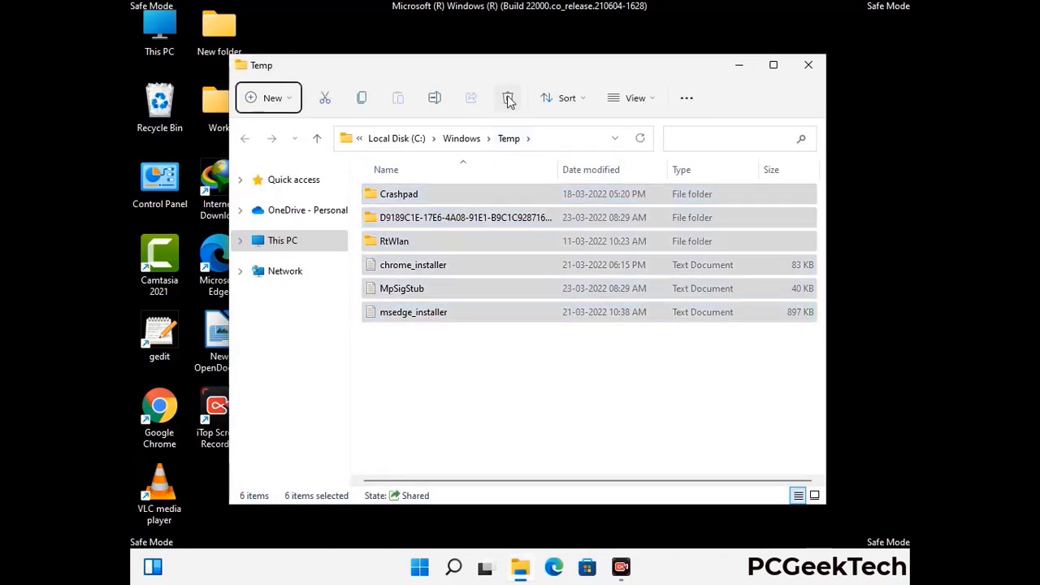
{"action": "left_click", "coordinate": [814, 71]}
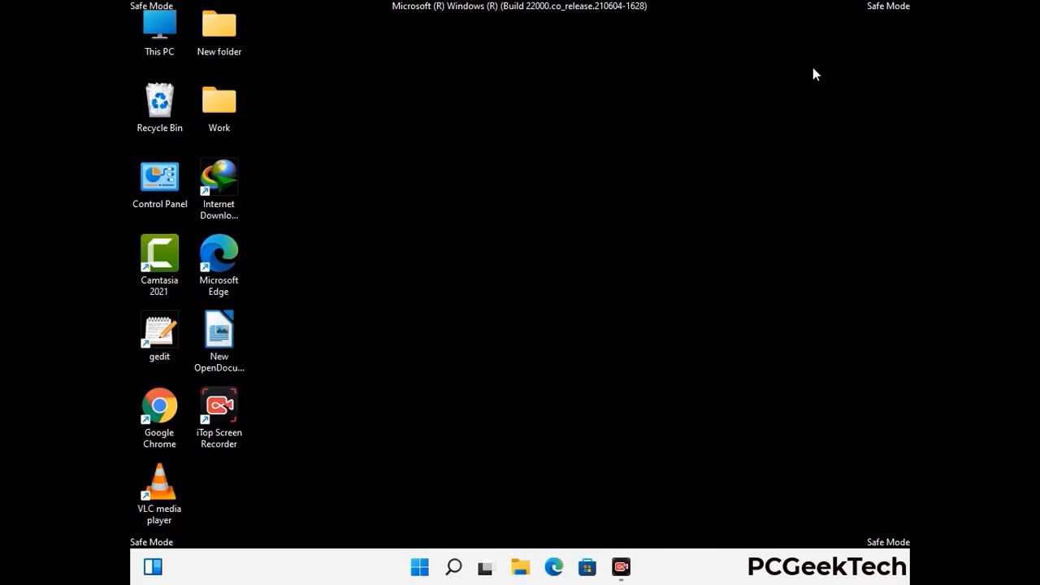
Launch Registry Editor via regedit and expand HKEY_CURRENT_USER > Software > Microsoft
{"action": "key", "text": "super+r"}
{"action": "left_click_drag", "start_coordinate": [319, 378], "coordinate": [541, 130]}
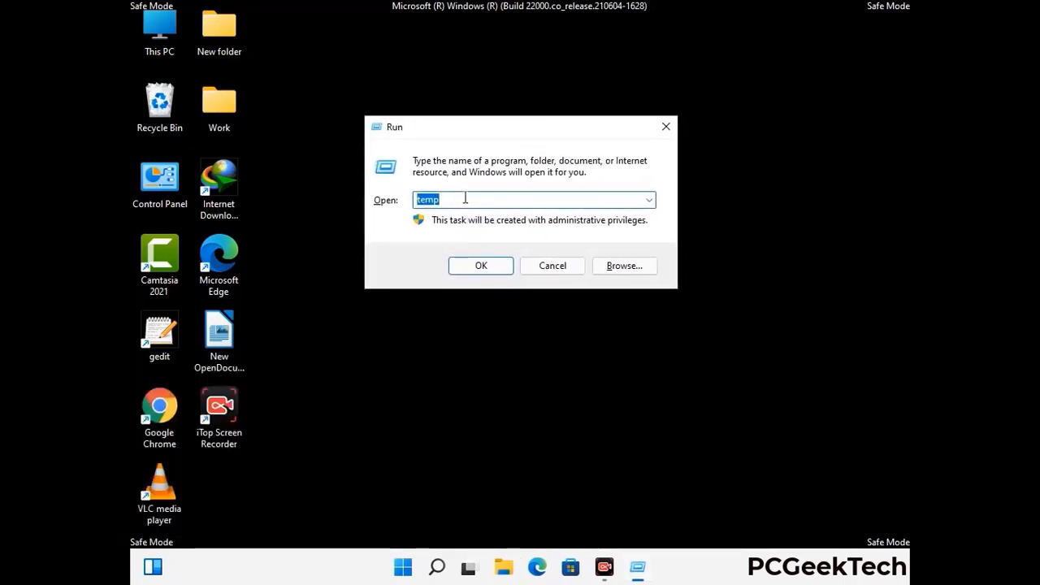
{"action": "type", "text": "regedit"}
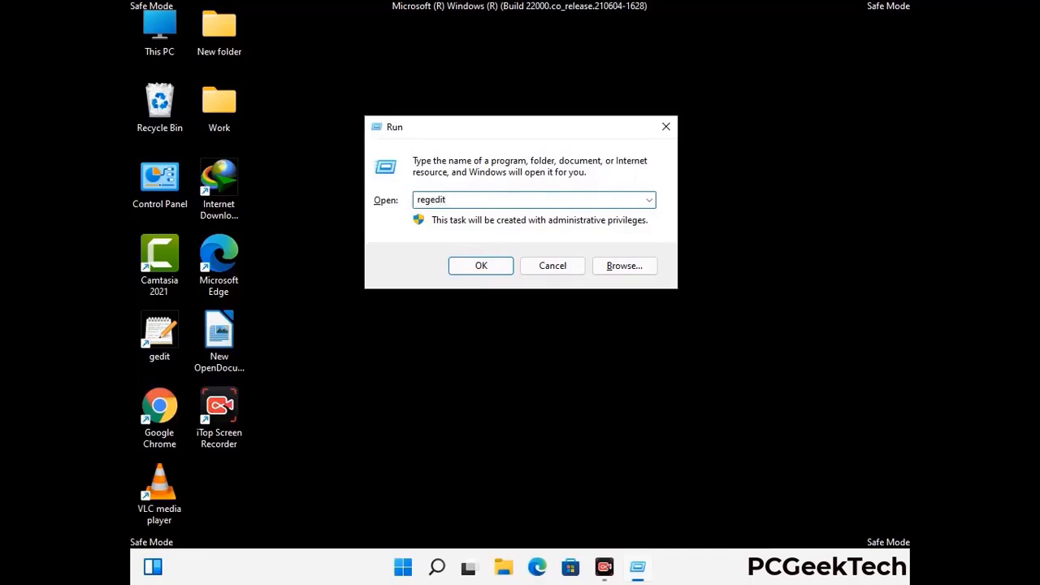
{"action": "key", "text": "Return"}
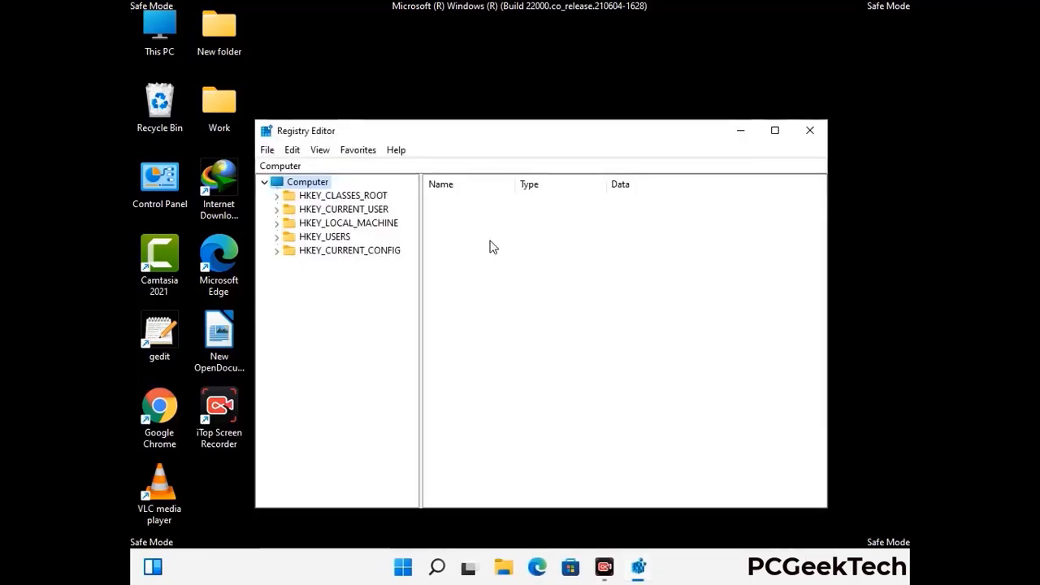
{"action": "left_click", "coordinate": [348, 223]}
{"action": "left_click", "coordinate": [276, 209]}
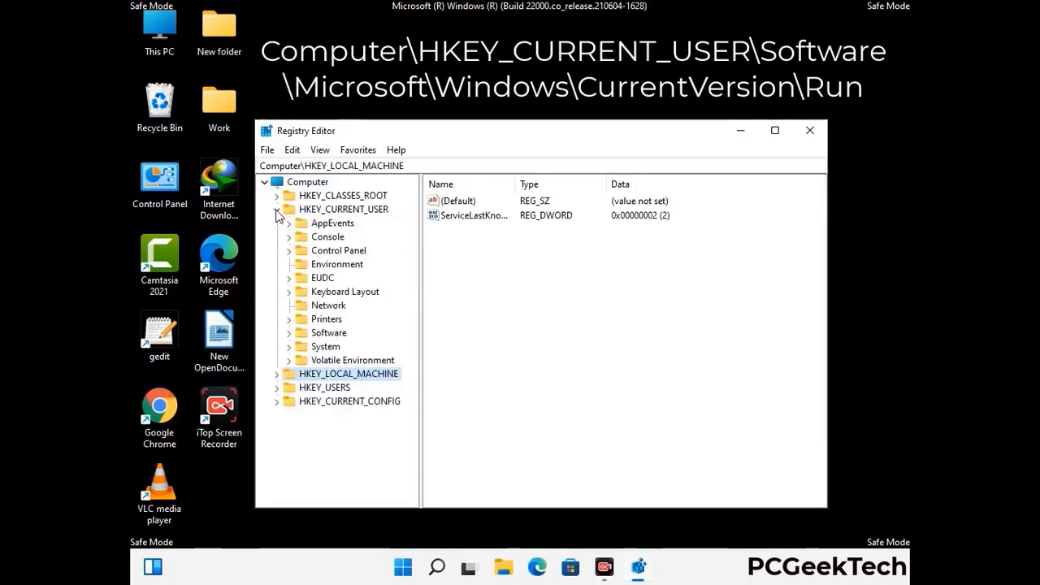
{"action": "left_click", "coordinate": [326, 334]}
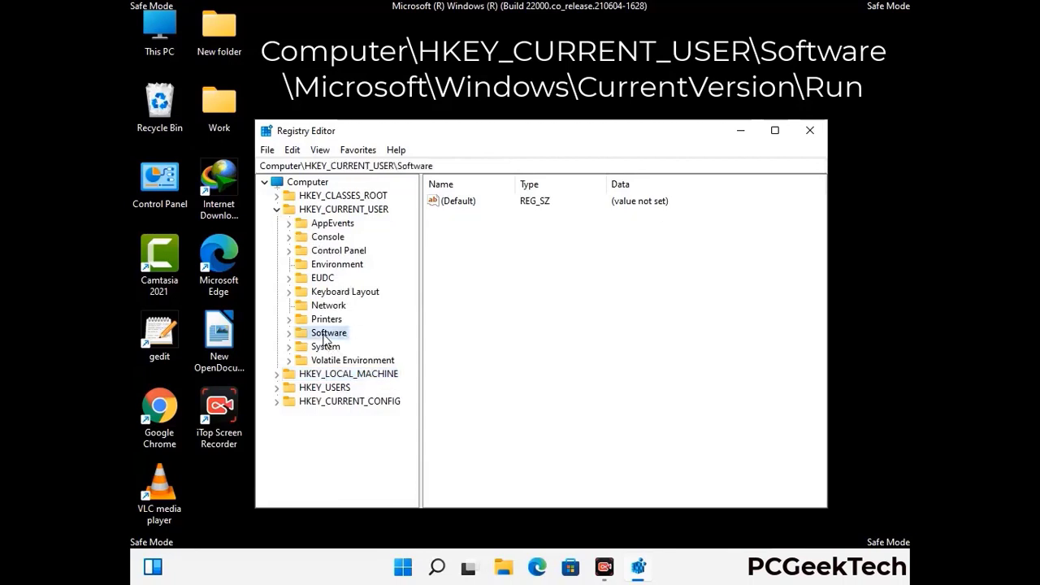
{"action": "left_click", "coordinate": [289, 334]}
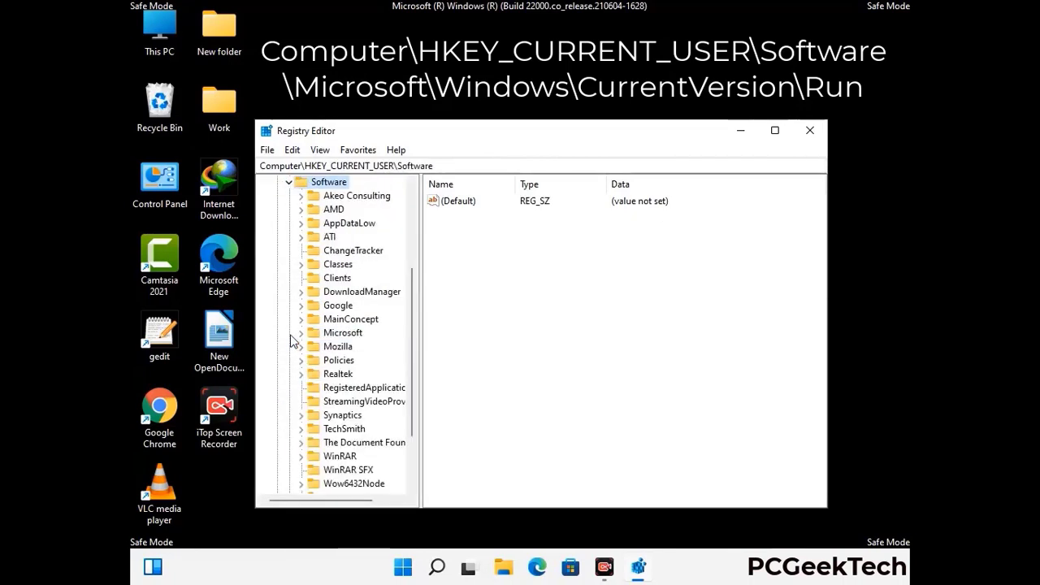
{"action": "double_click", "coordinate": [338, 335]}
Open the Windows key under Microsoft, then its CurrentVersion subkey
{"action": "scroll", "coordinate": [376, 355], "scroll_direction": "down", "scroll_amount": 2}
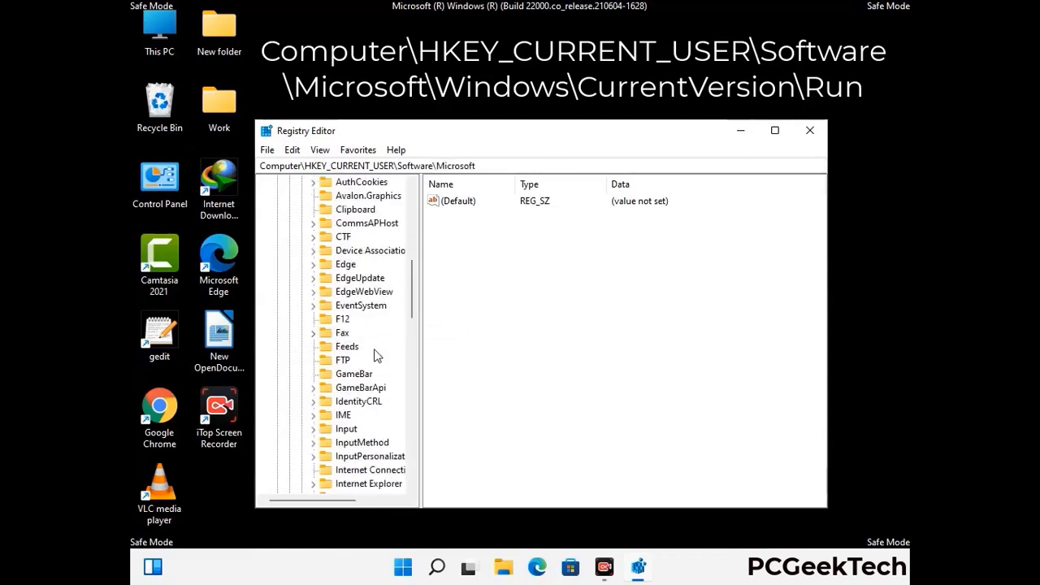
{"action": "scroll", "coordinate": [376, 356], "scroll_direction": "down", "scroll_amount": 2}
{"action": "scroll", "coordinate": [376, 355], "scroll_direction": "down", "scroll_amount": 1}
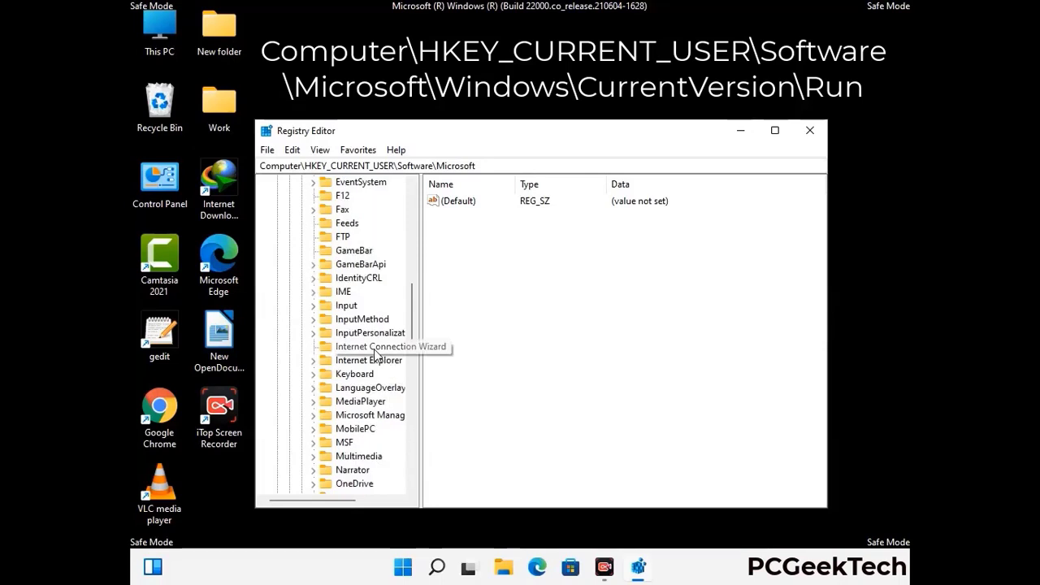
{"action": "scroll", "coordinate": [377, 355], "scroll_direction": "down", "scroll_amount": 2}
{"action": "scroll", "coordinate": [377, 355], "scroll_direction": "down", "scroll_amount": 7}
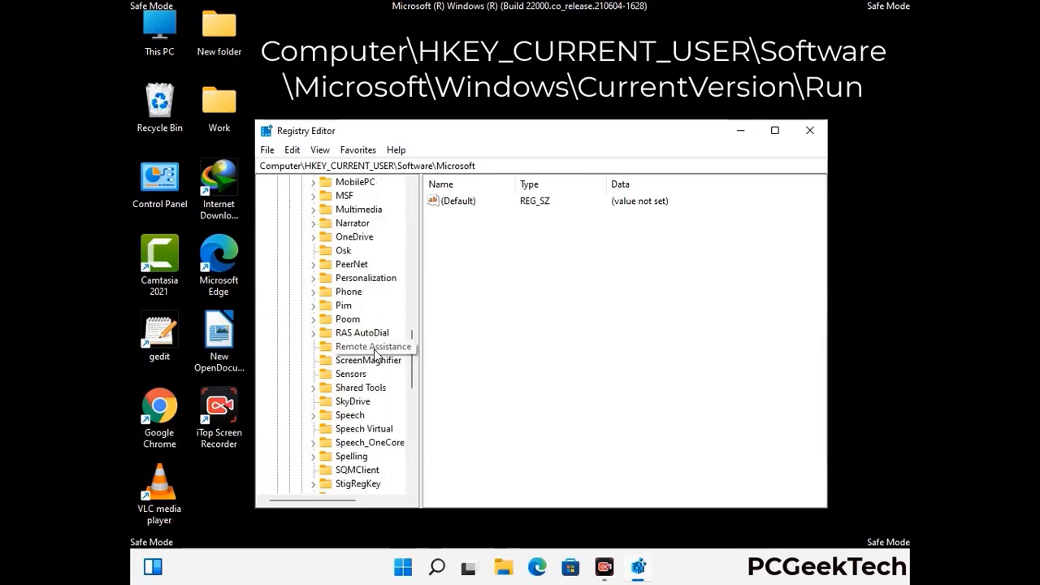
{"action": "scroll", "coordinate": [376, 355], "scroll_direction": "down", "scroll_amount": 2}
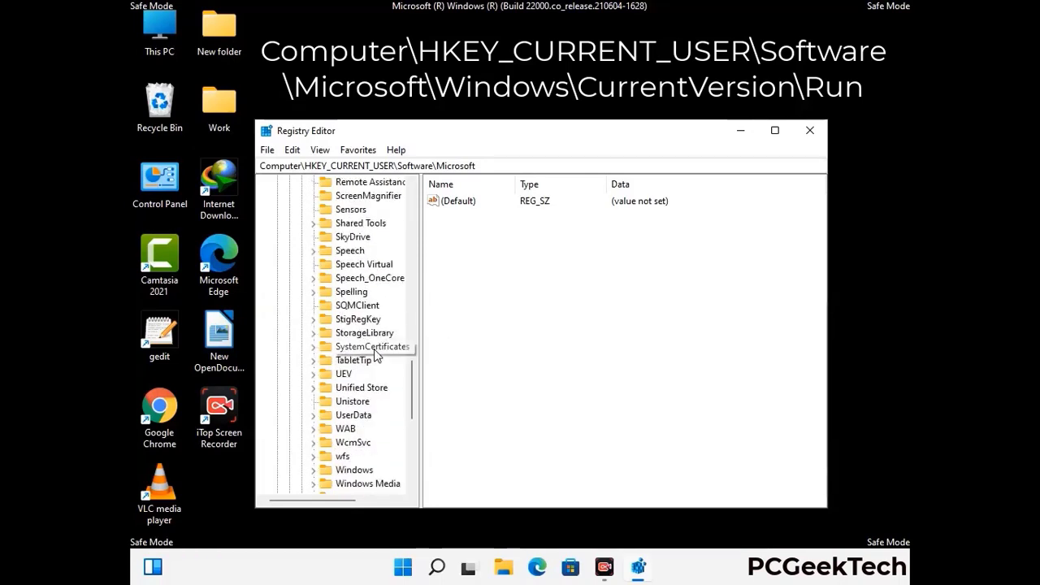
{"action": "scroll", "coordinate": [376, 355], "scroll_direction": "down", "scroll_amount": 1}
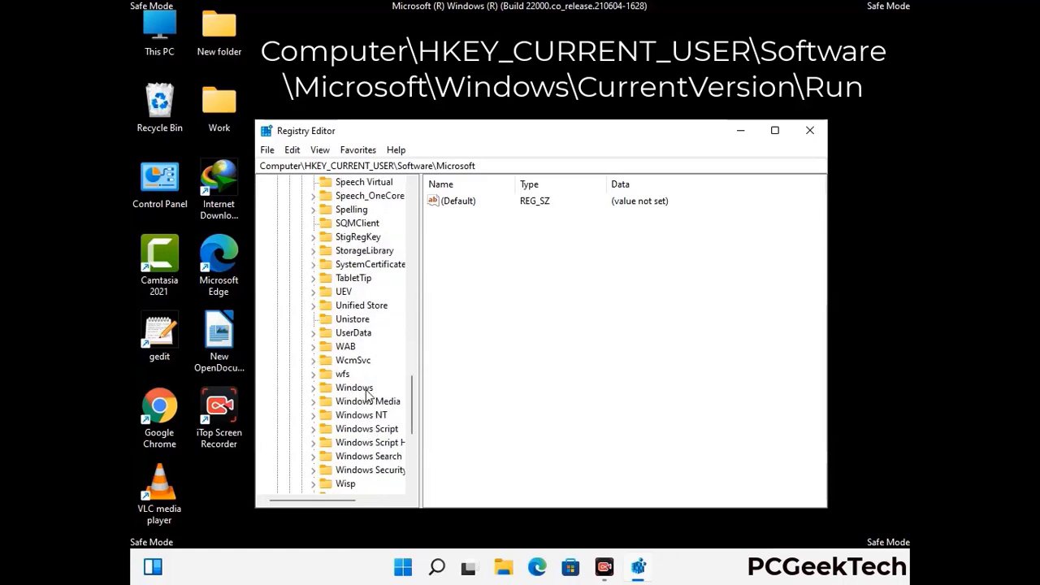
{"action": "double_click", "coordinate": [369, 387]}
{"action": "double_click", "coordinate": [377, 375]}
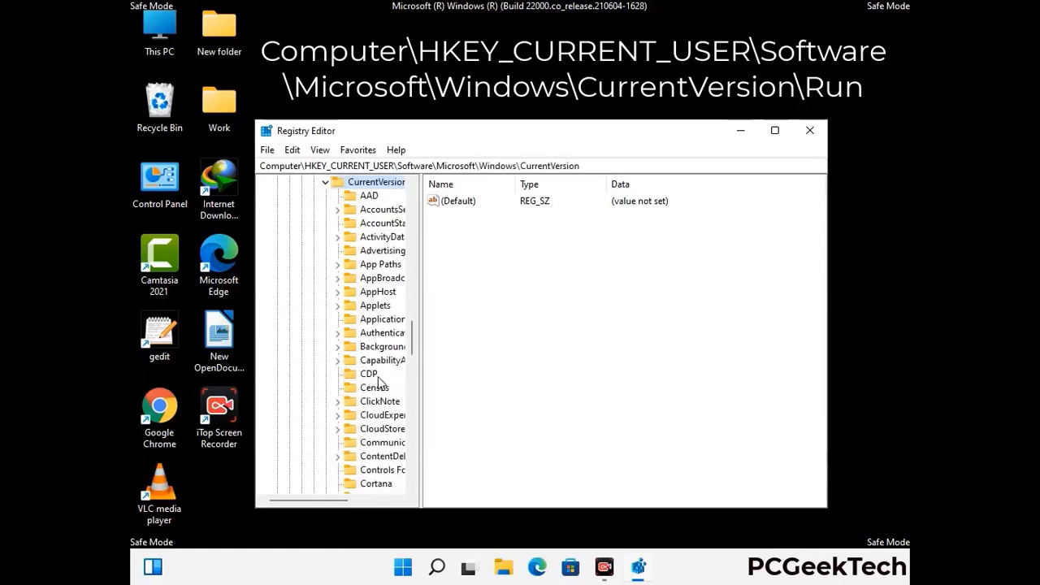
{"action": "scroll", "coordinate": [370, 353], "scroll_direction": "down", "scroll_amount": 5}
{"action": "scroll", "coordinate": [370, 355], "scroll_direction": "down", "scroll_amount": 3}
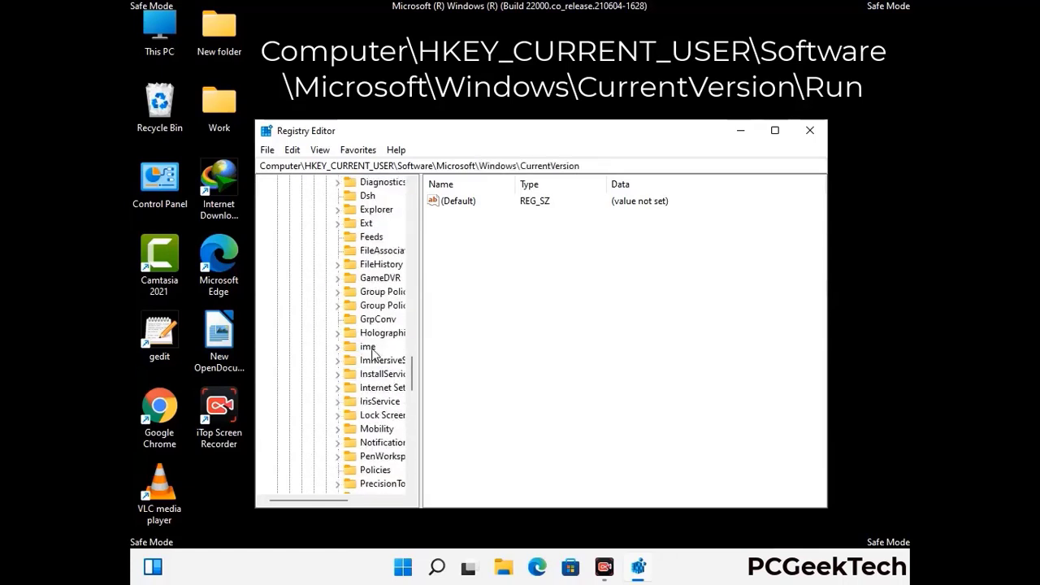
{"action": "scroll", "coordinate": [372, 355], "scroll_direction": "down", "scroll_amount": 4}
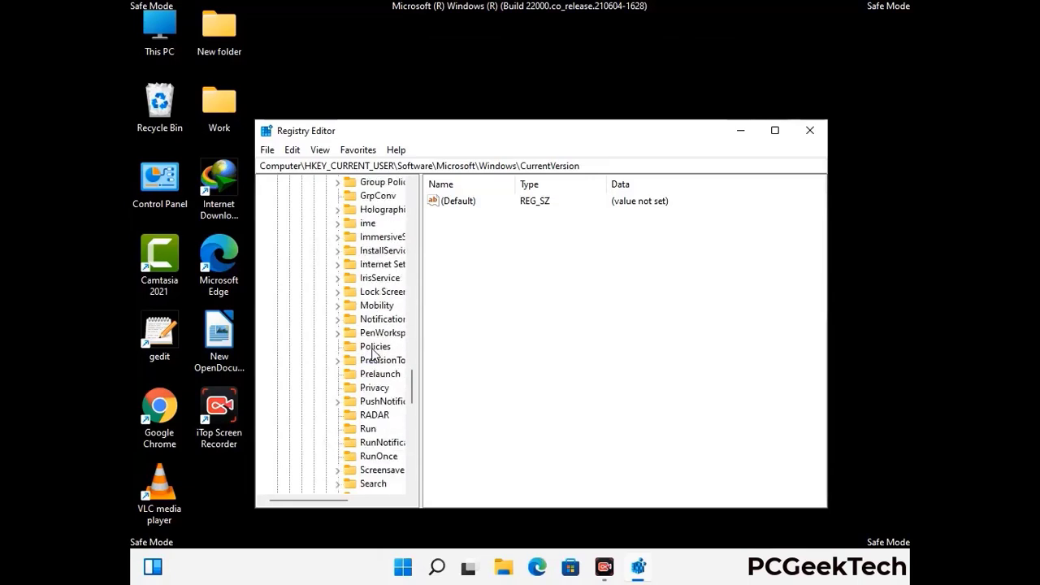
Delete the ScreenRec startup value from the current user's Run key, confirming with Yes
{"action": "left_click", "coordinate": [370, 388]}
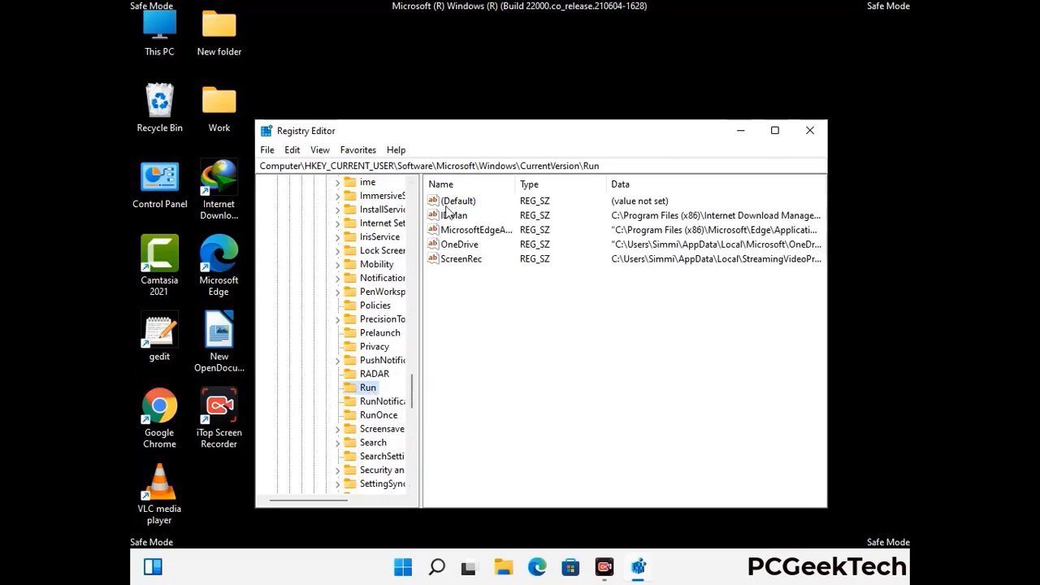
{"action": "left_click", "coordinate": [460, 264]}
{"action": "left_click", "coordinate": [525, 260]}
{"action": "left_click", "coordinate": [469, 261]}
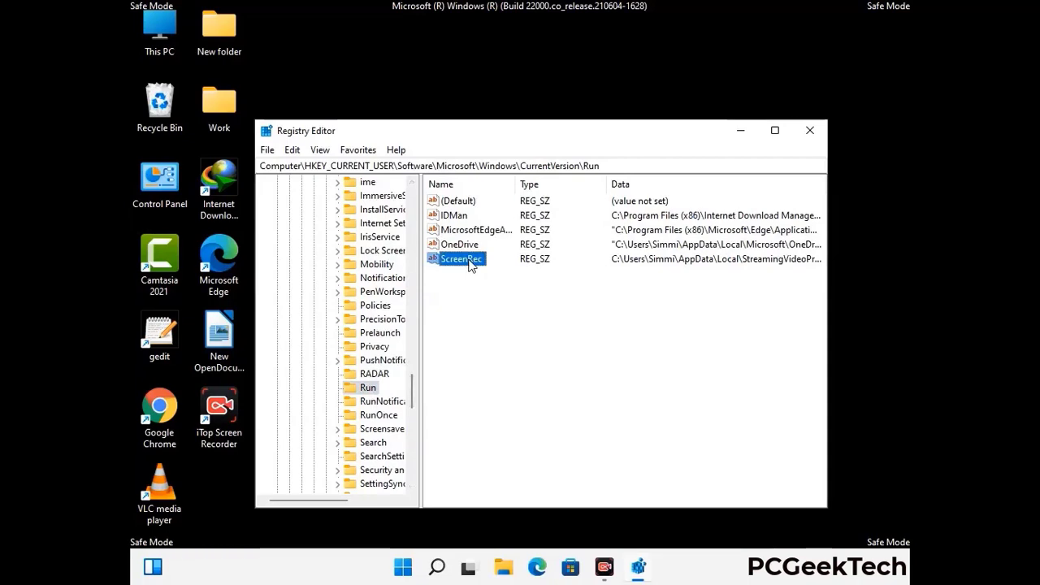
{"action": "right_click", "coordinate": [468, 263]}
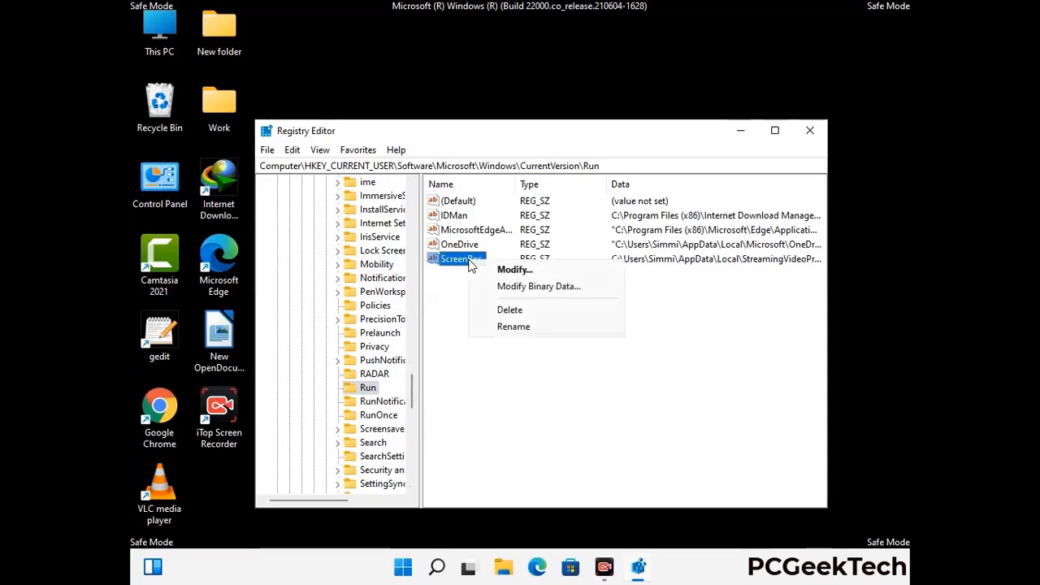
{"action": "left_click", "coordinate": [498, 308]}
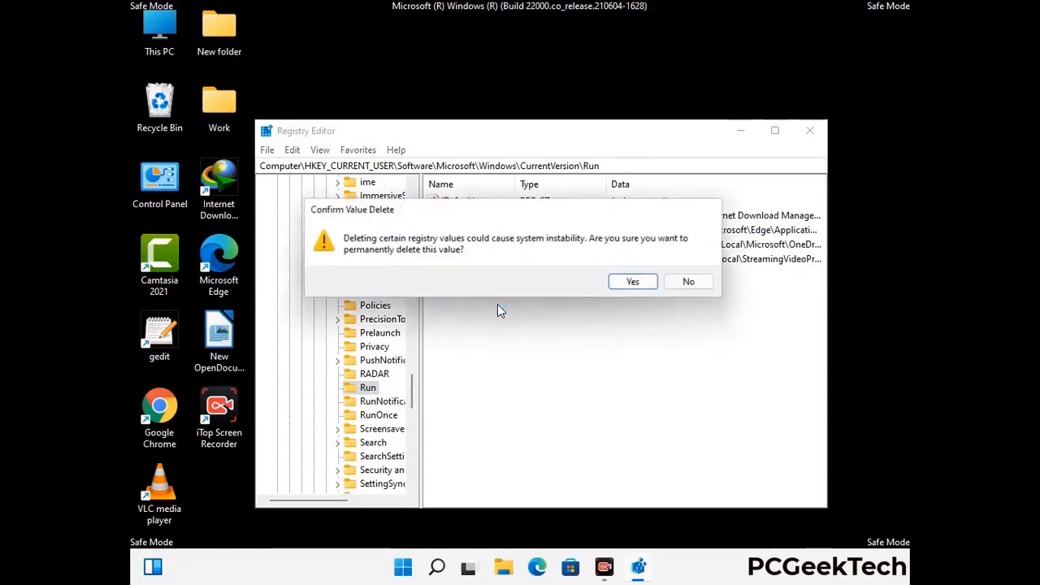
{"action": "left_click", "coordinate": [634, 282]}
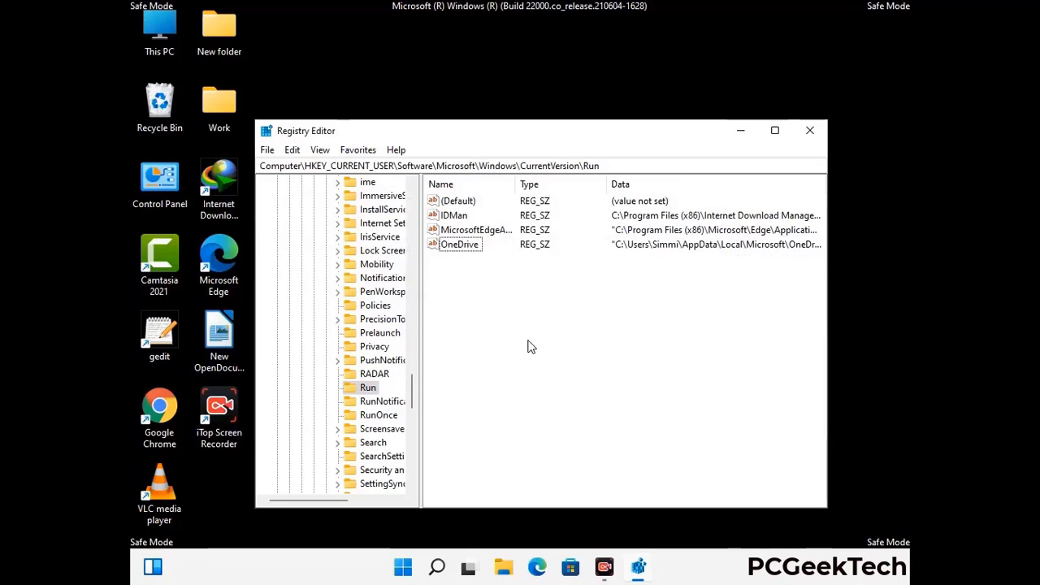
Search the registry for 'Virus Nam', stop the search, and close Registry Editor
{"action": "key", "text": "ctrl+f"}
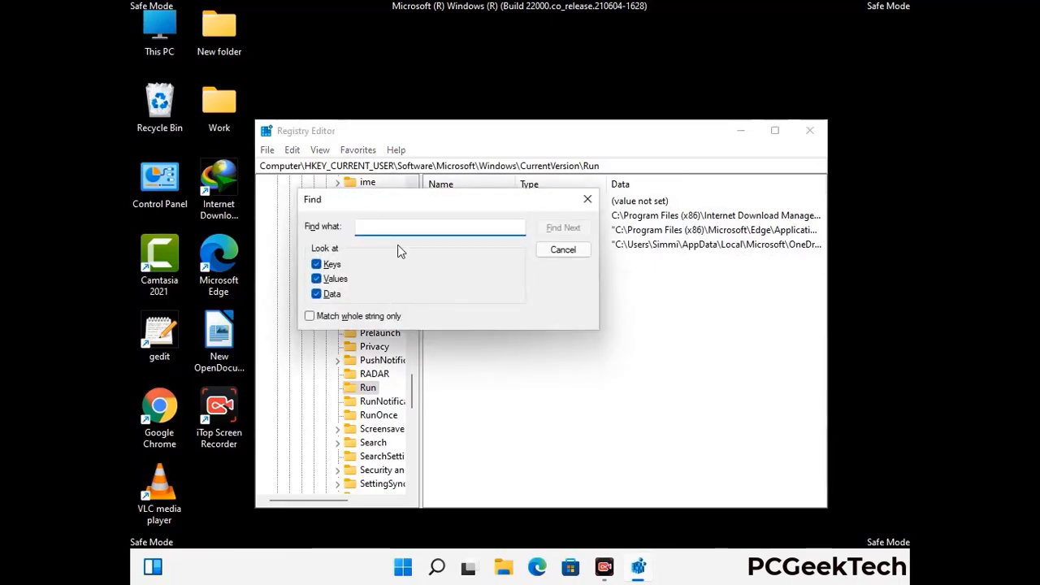
{"action": "type", "text": "Virus Name"}
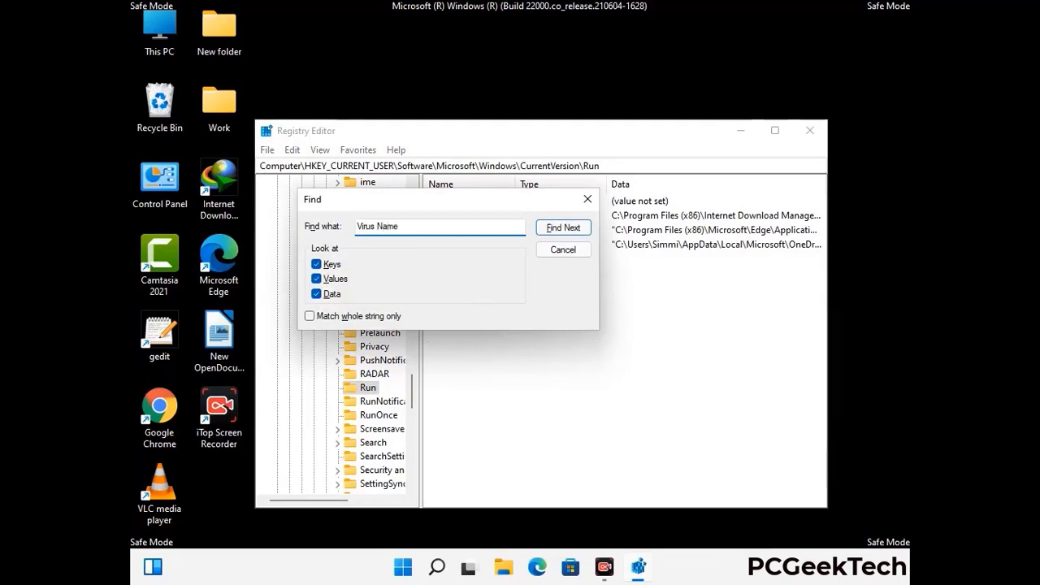
{"action": "left_click", "coordinate": [550, 231]}
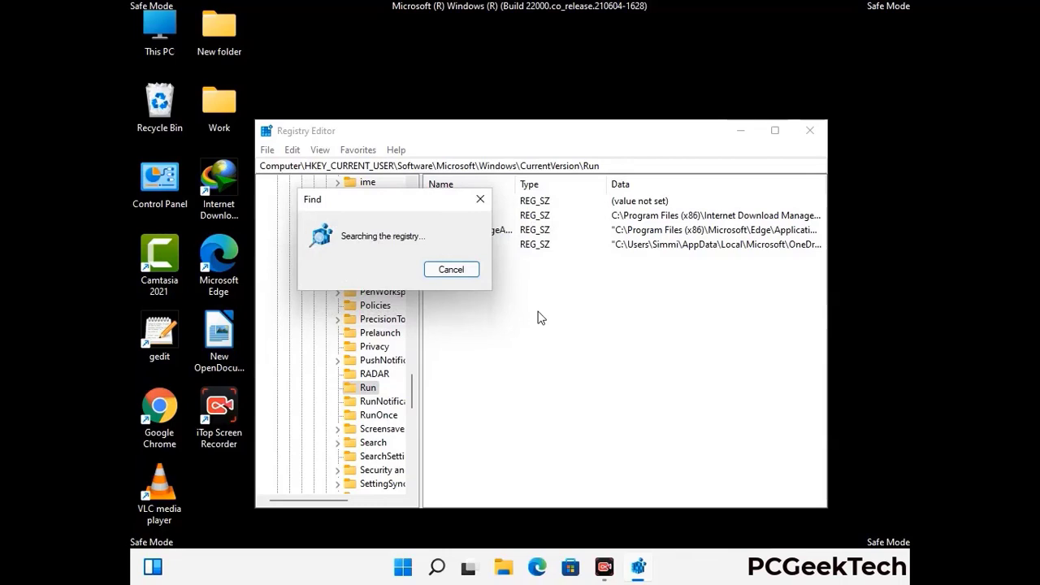
{"action": "left_click", "coordinate": [486, 203]}
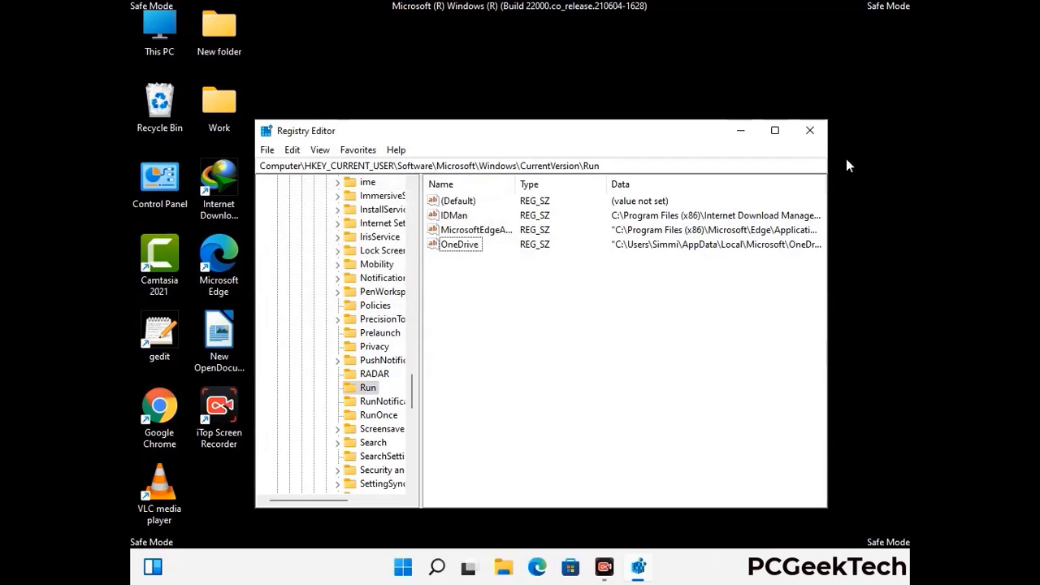
{"action": "left_click", "coordinate": [810, 131]}
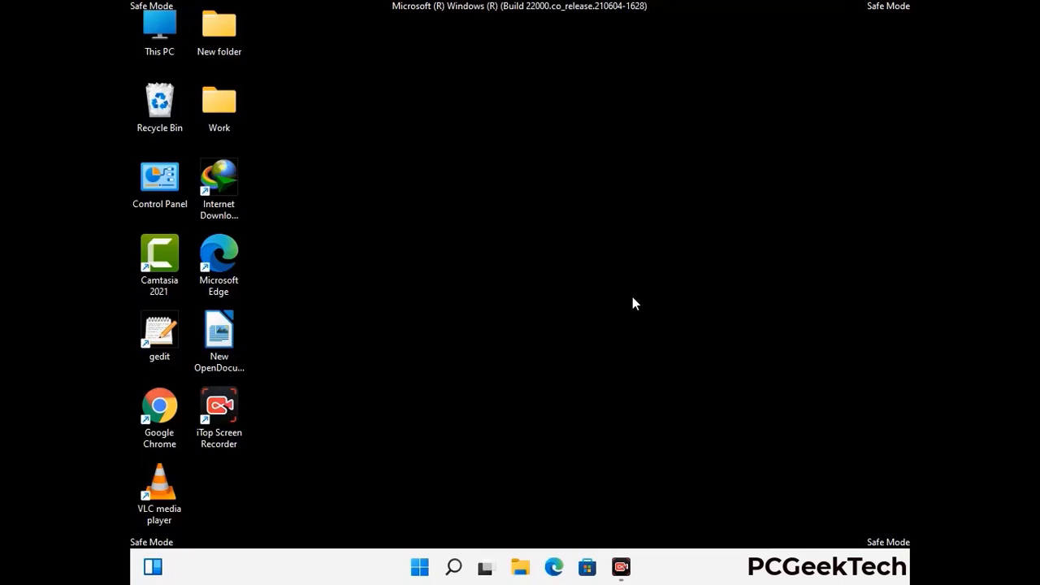
Run msconfig and uncheck Safe boot on the Boot tab of System Configuration
{"action": "key", "text": "super+r"}
{"action": "left_click_drag", "start_coordinate": [303, 374], "coordinate": [531, 156]}
{"action": "type", "text": "ms"}
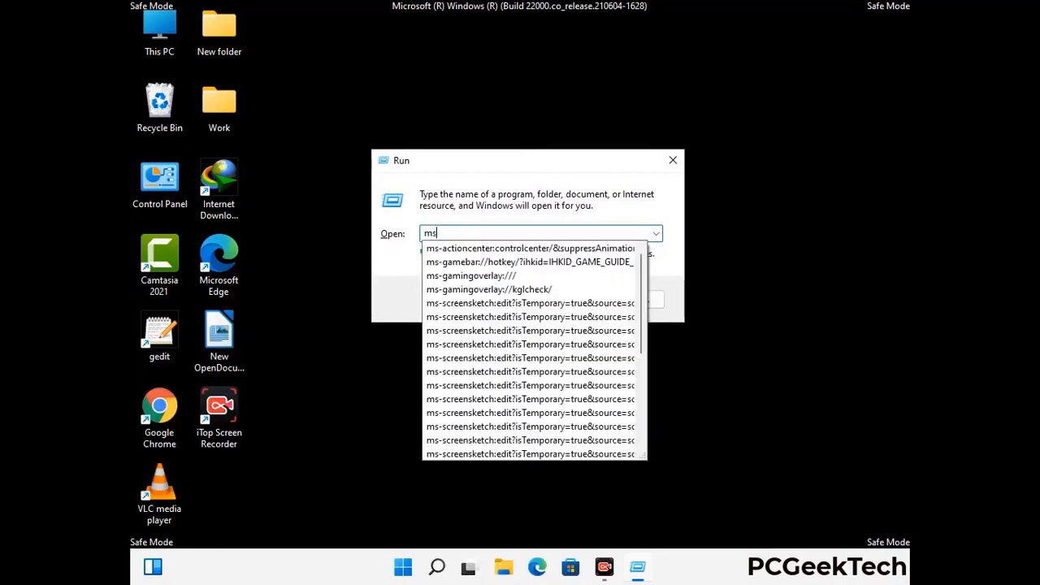
{"action": "type", "text": "config"}
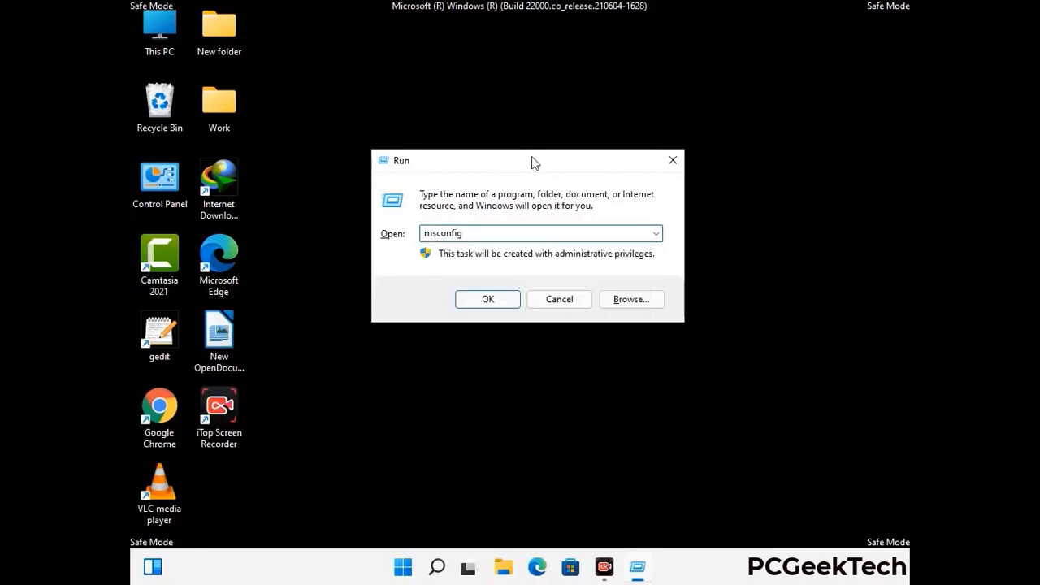
{"action": "left_click", "coordinate": [480, 297]}
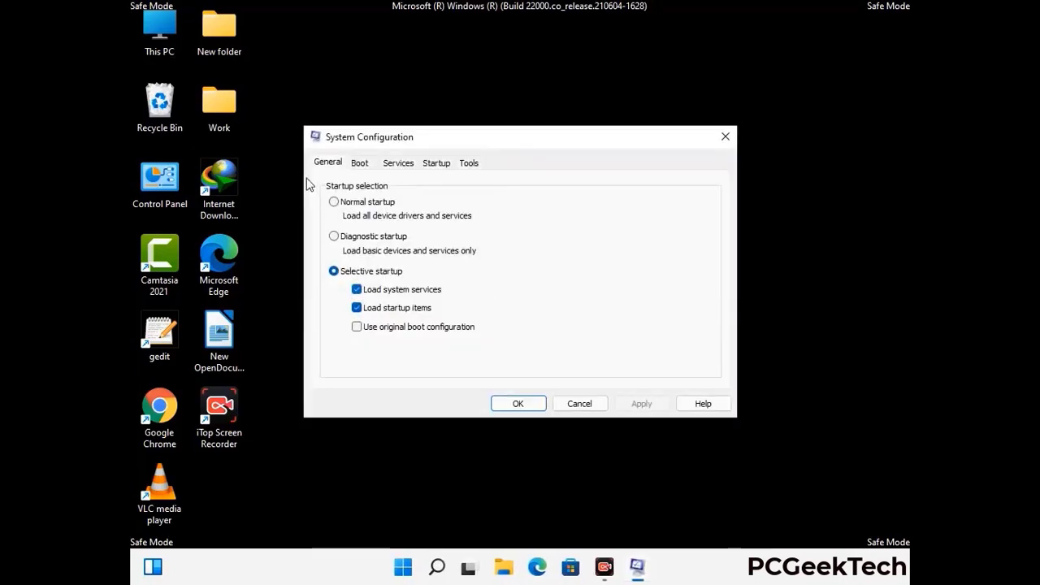
{"action": "left_click", "coordinate": [357, 164]}
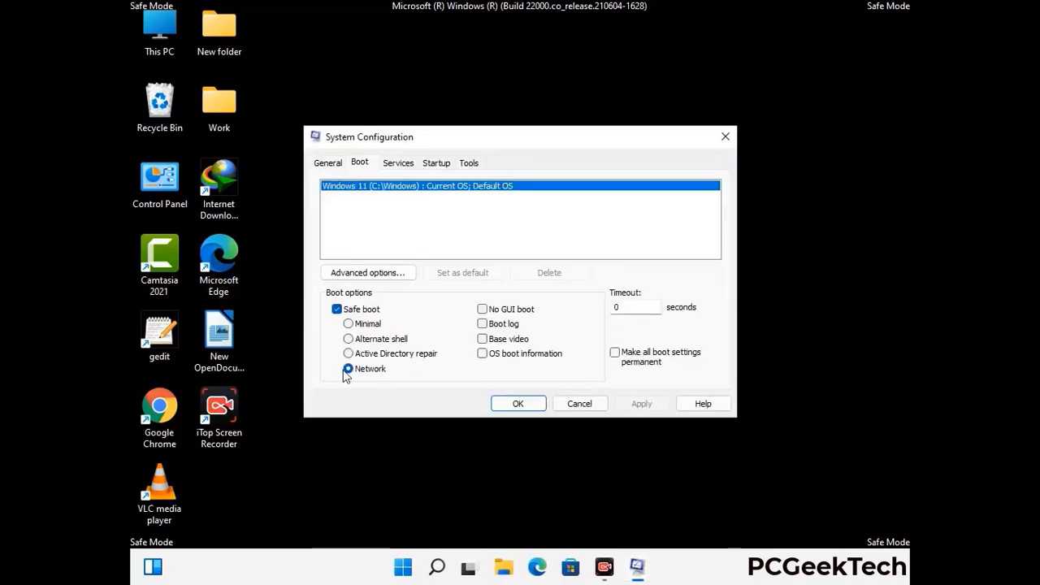
{"action": "left_click", "coordinate": [336, 309]}
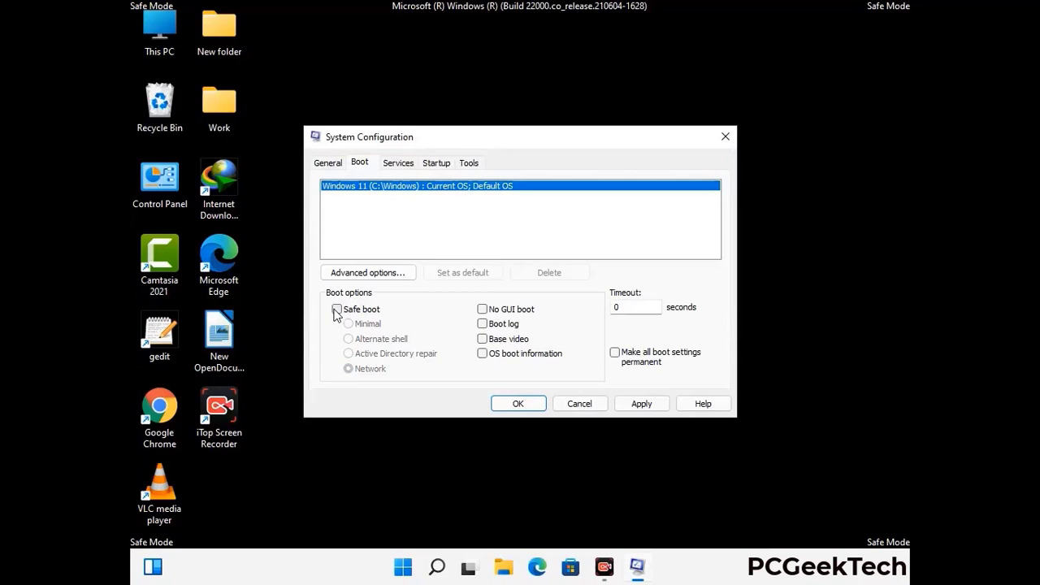